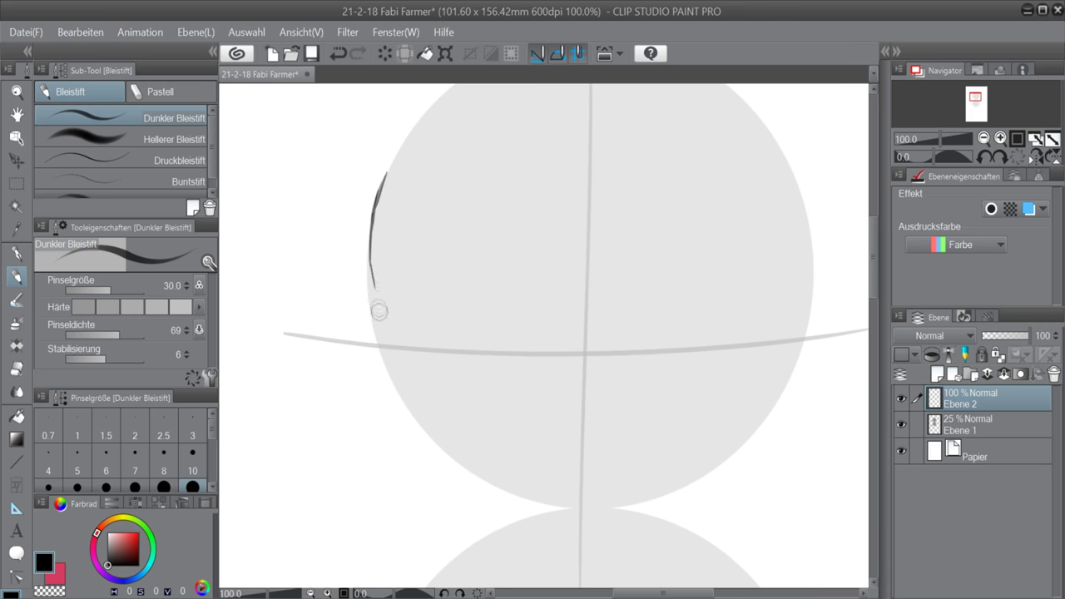
{"action": "left_click_drag", "start_coordinate": [385, 172], "coordinate": [382, 345]}
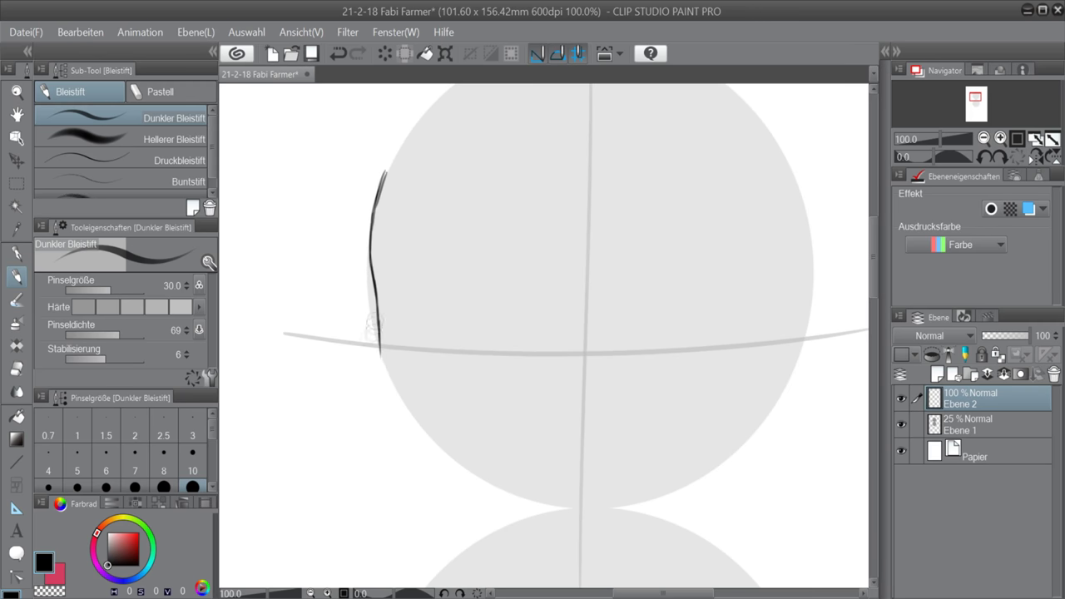
{"action": "mouse_move", "coordinate": [396, 385]}
{"action": "left_mouse_down"}
{"action": "mouse_move", "coordinate": [493, 464]}
{"action": "mouse_move", "coordinate": [568, 495]}
{"action": "mouse_move", "coordinate": [609, 487]}
{"action": "mouse_move", "coordinate": [654, 452]}
{"action": "mouse_move", "coordinate": [621, 481]}
{"action": "mouse_move", "coordinate": [779, 375]}
{"action": "left_mouse_up"}
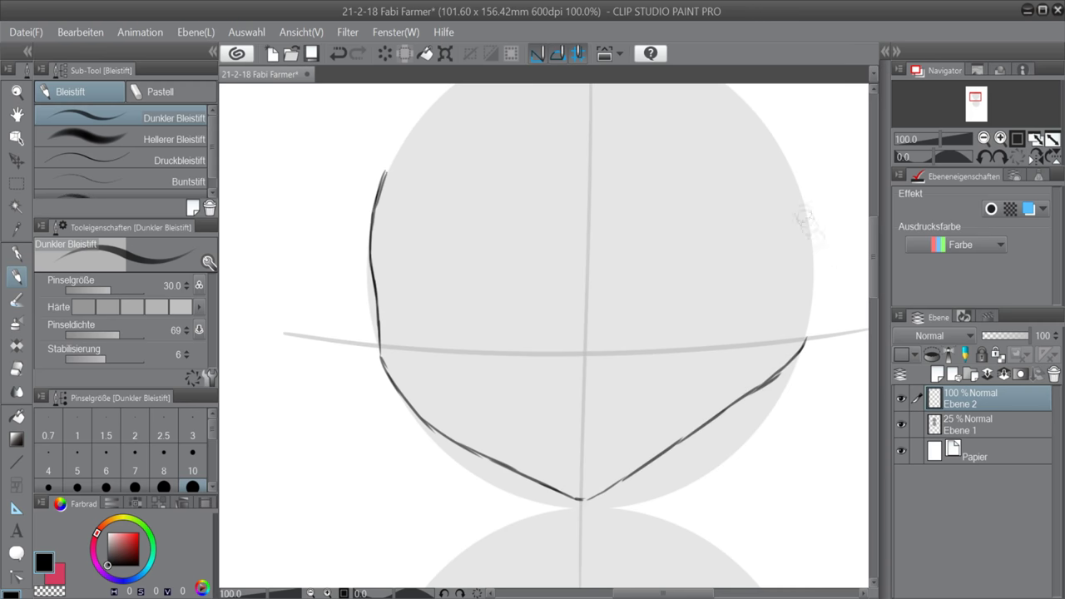
{"action": "mouse_move", "coordinate": [786, 155]}
{"action": "left_mouse_down"}
{"action": "mouse_move", "coordinate": [805, 213]}
{"action": "mouse_move", "coordinate": [807, 328]}
{"action": "left_mouse_up"}
{"action": "key", "text": "ctrl+z"}
{"action": "key", "text": "ctrl+z"}
{"action": "key", "text": "ctrl+z"}
{"action": "key", "text": "ctrl+z"}
{"action": "key", "text": "ctrl+z"}
{"action": "key", "text": "ctrl+z"}
{"action": "key", "text": "ctrl+z"}
{"action": "key", "text": "ctrl+z"}
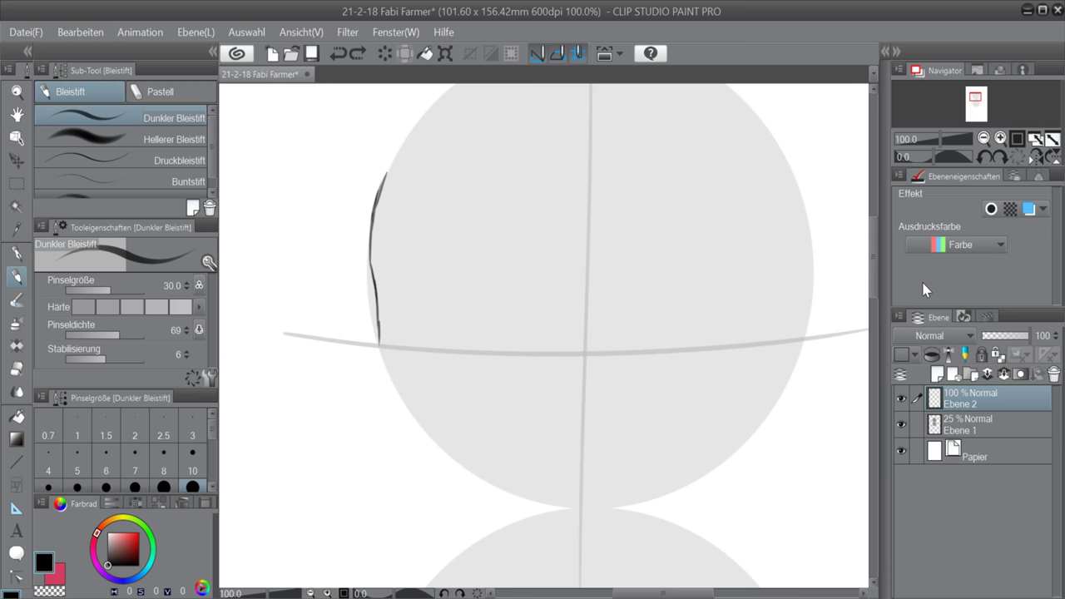
{"action": "key", "text": "ctrl+z"}
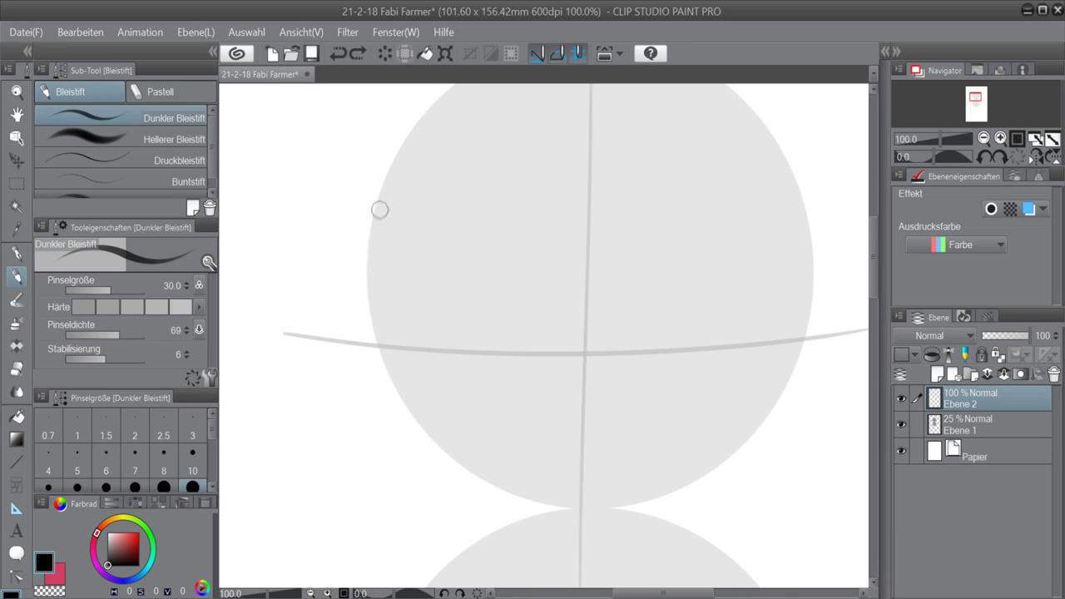
Step: Draw the left side of the face inside the head circle, curving from the temple past the cheek down to the chin
{"action": "mouse_move", "coordinate": [379, 210]}
{"action": "left_mouse_down"}
{"action": "mouse_move", "coordinate": [376, 331]}
{"action": "mouse_move", "coordinate": [397, 408]}
{"action": "left_mouse_up"}
{"action": "key", "text": "ctrl+z"}
{"action": "mouse_move", "coordinate": [403, 205]}
{"action": "left_mouse_down"}
{"action": "mouse_move", "coordinate": [391, 242]}
{"action": "mouse_move", "coordinate": [391, 391]}
{"action": "mouse_move", "coordinate": [398, 384]}
{"action": "left_mouse_up"}
{"action": "key", "text": "ctrl+z"}
{"action": "key", "text": "ctrl+z"}
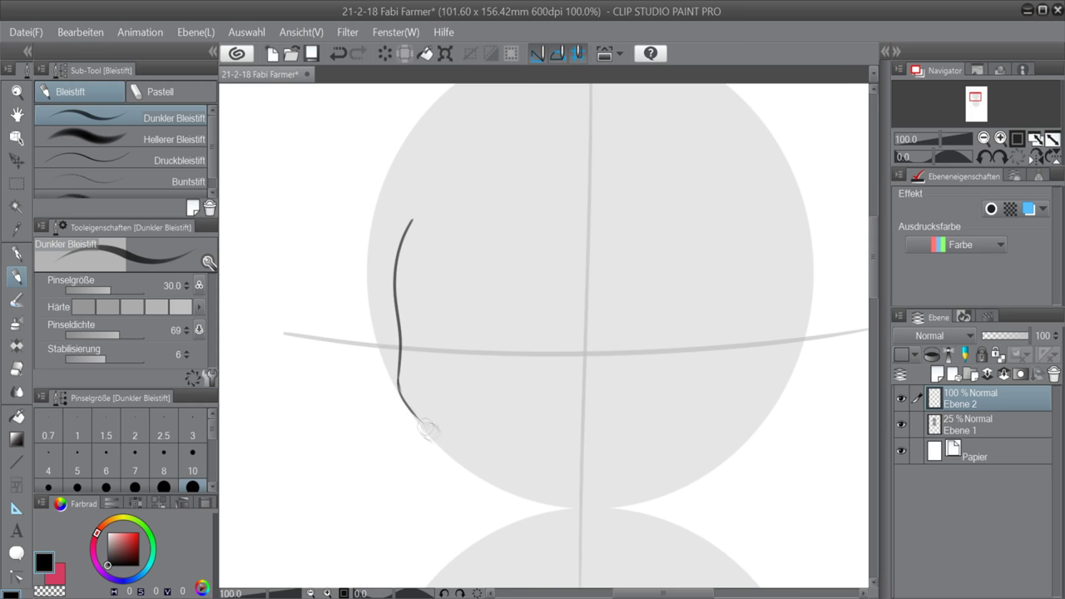
{"action": "left_click_drag", "start_coordinate": [427, 429], "coordinate": [459, 444]}
{"action": "key", "text": "ctrl+z"}
{"action": "mouse_move", "coordinate": [404, 399]}
{"action": "left_mouse_down"}
{"action": "mouse_move", "coordinate": [483, 458]}
{"action": "mouse_move", "coordinate": [440, 436]}
{"action": "left_mouse_up"}
{"action": "key", "text": "ctrl+z"}
{"action": "key", "text": "ctrl+z"}
{"action": "mouse_move", "coordinate": [398, 383]}
{"action": "left_mouse_down"}
{"action": "mouse_move", "coordinate": [478, 470]}
{"action": "mouse_move", "coordinate": [577, 505]}
{"action": "mouse_move", "coordinate": [571, 498]}
{"action": "mouse_move", "coordinate": [647, 481]}
{"action": "mouse_move", "coordinate": [774, 407]}
{"action": "left_mouse_up"}
{"action": "mouse_move", "coordinate": [774, 218]}
{"action": "left_mouse_down"}
{"action": "mouse_move", "coordinate": [791, 282]}
{"action": "mouse_move", "coordinate": [779, 397]}
{"action": "left_mouse_up"}
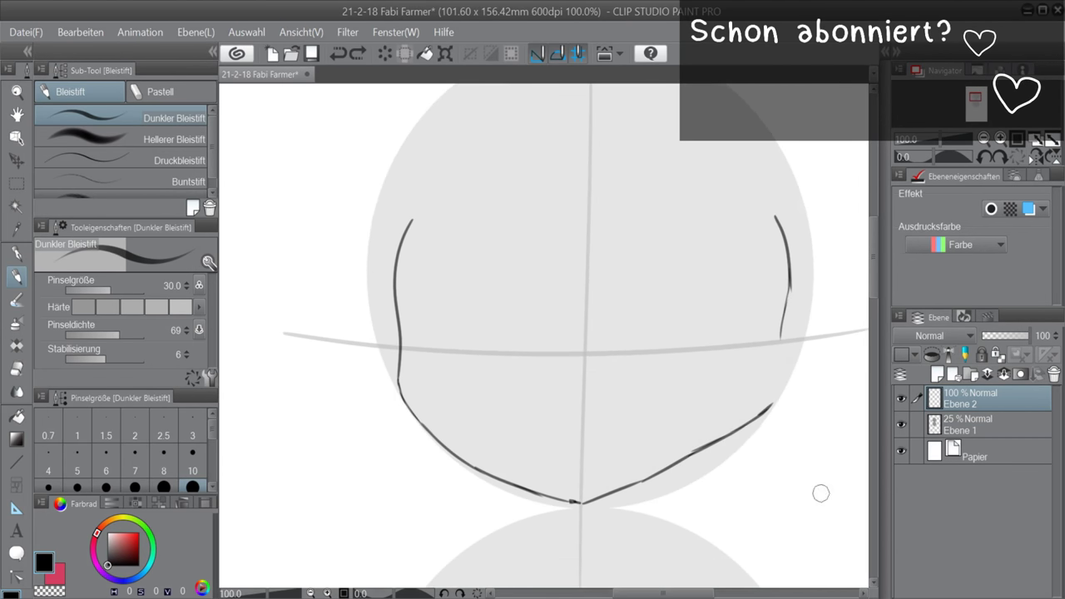
{"action": "left_click_drag", "start_coordinate": [790, 283], "coordinate": [772, 406]}
{"action": "key", "text": "ctrl+z"}
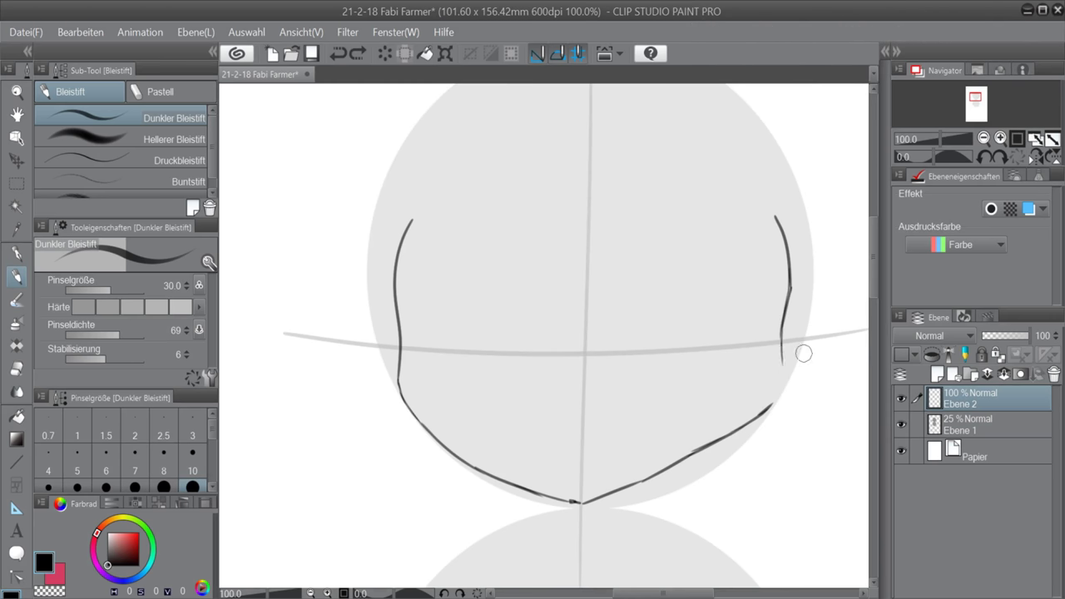
{"action": "key", "text": "ctrl+z"}
{"action": "key", "text": "ctrl+z"}
{"action": "key", "text": "ctrl+z"}
{"action": "key", "text": "ctrl+z"}
{"action": "key", "text": "ctrl+z"}
{"action": "key", "text": "ctrl+z"}
Step: Add a new layer below Ebene 2 and draw two horizontal guide lines across the face at the temple and cheek corners
{"action": "left_click", "coordinate": [937, 374]}
{"action": "left_click_drag", "start_coordinate": [955, 404], "coordinate": [935, 435]}
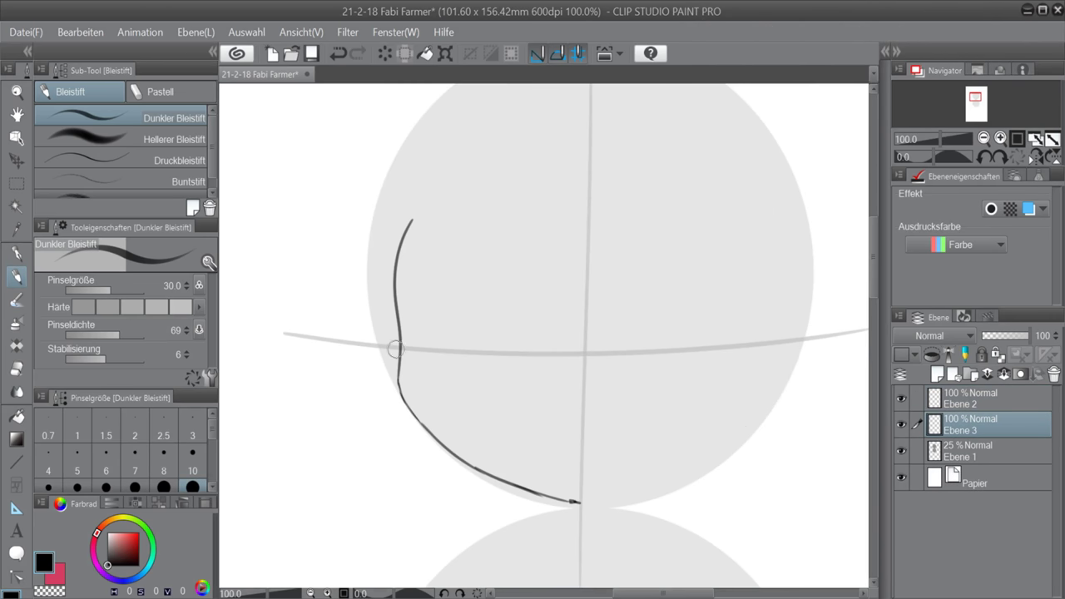
{"action": "left_click_drag", "start_coordinate": [374, 384], "coordinate": [819, 390]}
{"action": "left_click_drag", "start_coordinate": [357, 288], "coordinate": [843, 304]}
Step: Draw the matching right side of the face down to the chin on Ebene 2 and hide the guide-line layer Ebene 3
{"action": "key", "text": "alt+bracketright"}
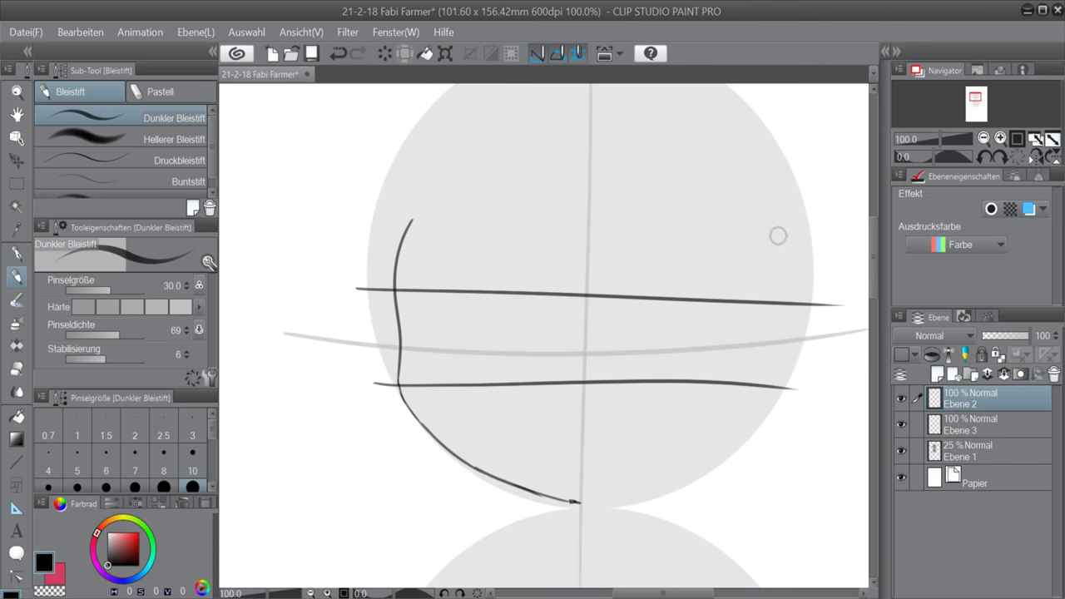
{"action": "mouse_move", "coordinate": [779, 227]}
{"action": "left_mouse_down"}
{"action": "mouse_move", "coordinate": [792, 317]}
{"action": "mouse_move", "coordinate": [790, 282]}
{"action": "mouse_move", "coordinate": [775, 397]}
{"action": "mouse_move", "coordinate": [774, 387]}
{"action": "mouse_move", "coordinate": [736, 429]}
{"action": "mouse_move", "coordinate": [769, 399]}
{"action": "mouse_move", "coordinate": [746, 436]}
{"action": "mouse_move", "coordinate": [694, 472]}
{"action": "mouse_move", "coordinate": [599, 499]}
{"action": "left_mouse_up"}
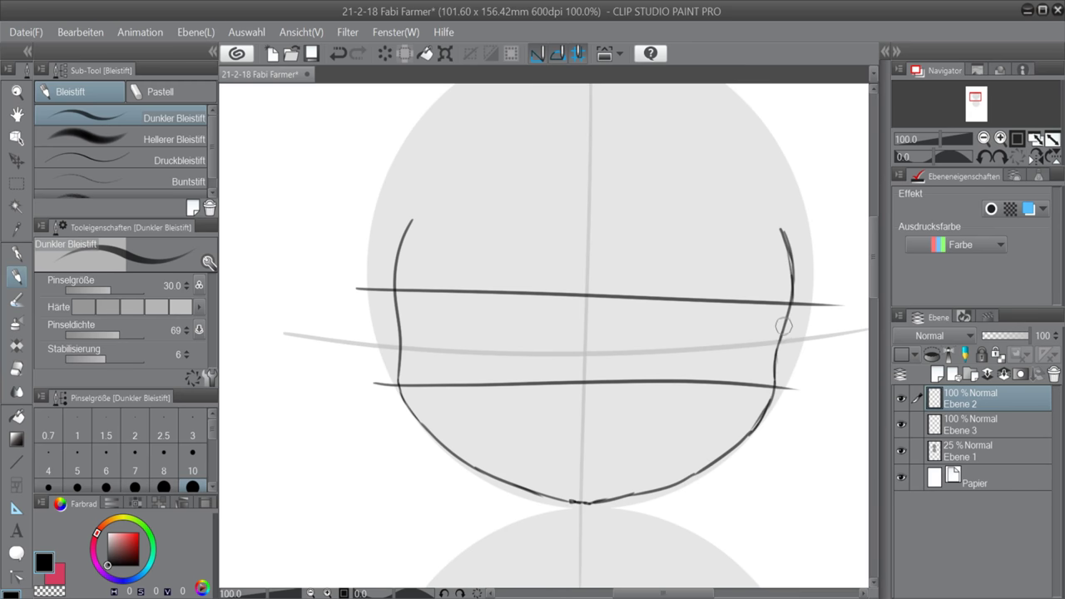
{"action": "left_click", "coordinate": [900, 424]}
Step: Draw the right eye's arched upper lid with a dark outer lash and a short, flat lower lid line
{"action": "scroll", "coordinate": [721, 340], "scroll_direction": "up", "scroll_amount": 1}
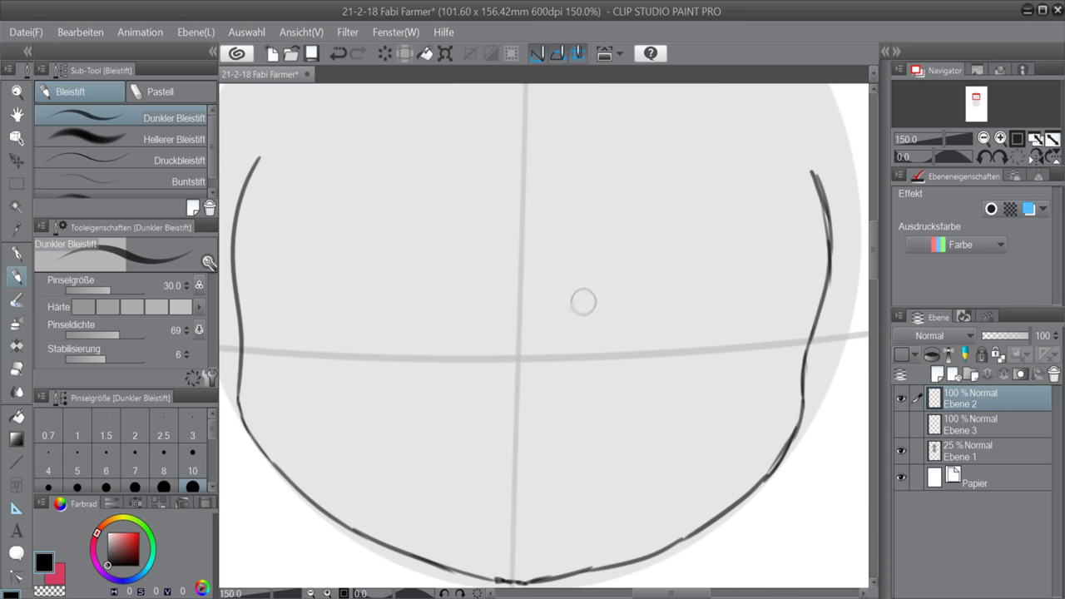
{"action": "mouse_move", "coordinate": [576, 305]}
{"action": "left_mouse_down"}
{"action": "mouse_move", "coordinate": [688, 318]}
{"action": "mouse_move", "coordinate": [733, 302]}
{"action": "mouse_move", "coordinate": [731, 330]}
{"action": "left_mouse_up"}
{"action": "mouse_move", "coordinate": [717, 293]}
{"action": "left_mouse_down"}
{"action": "mouse_move", "coordinate": [724, 349]}
{"action": "mouse_move", "coordinate": [734, 314]}
{"action": "mouse_move", "coordinate": [725, 349]}
{"action": "left_mouse_up"}
{"action": "left_click_drag", "start_coordinate": [591, 384], "coordinate": [702, 380]}
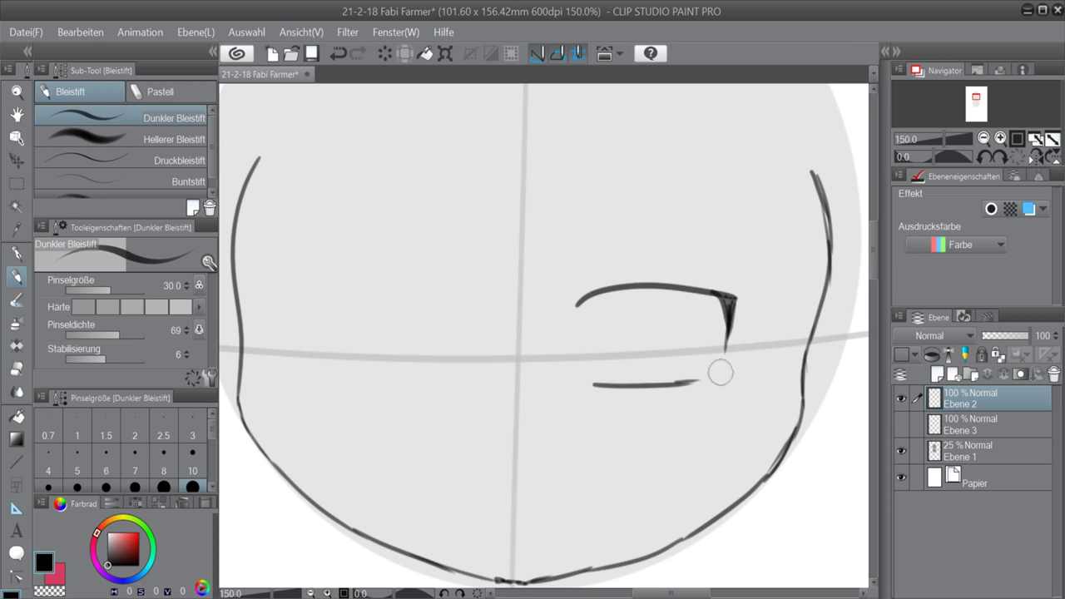
{"action": "key", "text": "ctrl+z"}
{"action": "left_click_drag", "start_coordinate": [600, 384], "coordinate": [702, 383]}
{"action": "key", "text": "ctrl+z"}
{"action": "left_click_drag", "start_coordinate": [609, 383], "coordinate": [702, 384]}
{"action": "key", "text": "ctrl+z"}
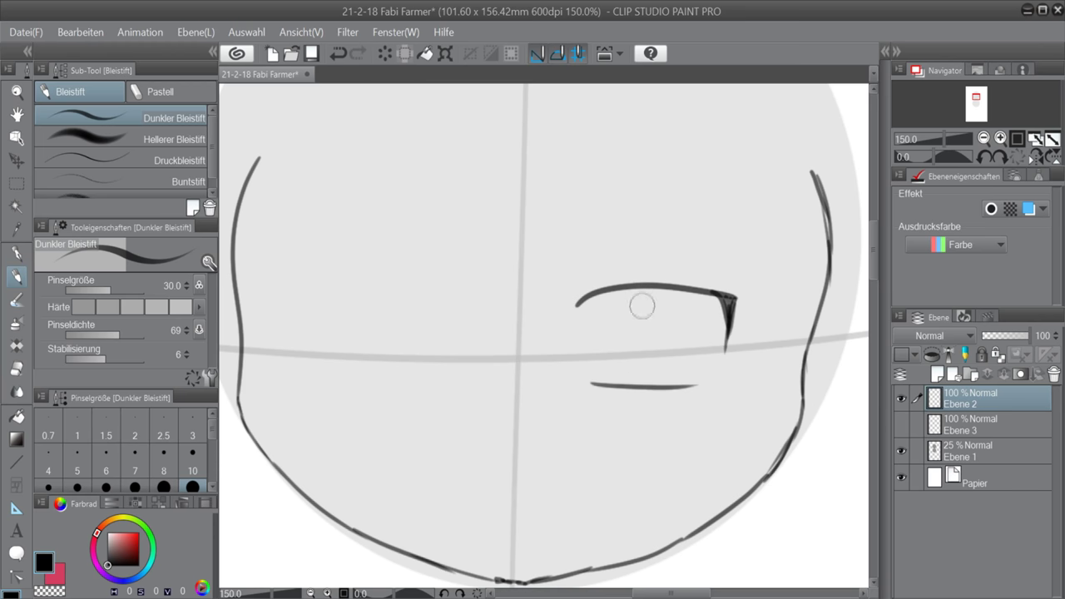
Step: Draw the round iris with pupil and highlight, strengthen the eyelid lines, and mark the nose with a small dot
{"action": "left_click_drag", "start_coordinate": [623, 287], "coordinate": [632, 382]}
{"action": "key", "text": "ctrl+z"}
{"action": "mouse_move", "coordinate": [649, 282]}
{"action": "left_mouse_down"}
{"action": "mouse_move", "coordinate": [679, 302]}
{"action": "mouse_move", "coordinate": [605, 360]}
{"action": "mouse_move", "coordinate": [693, 310]}
{"action": "mouse_move", "coordinate": [670, 298]}
{"action": "left_mouse_up"}
{"action": "key", "text": "ctrl+z"}
{"action": "key", "text": "ctrl+z"}
{"action": "left_click_drag", "start_coordinate": [634, 345], "coordinate": [668, 346]}
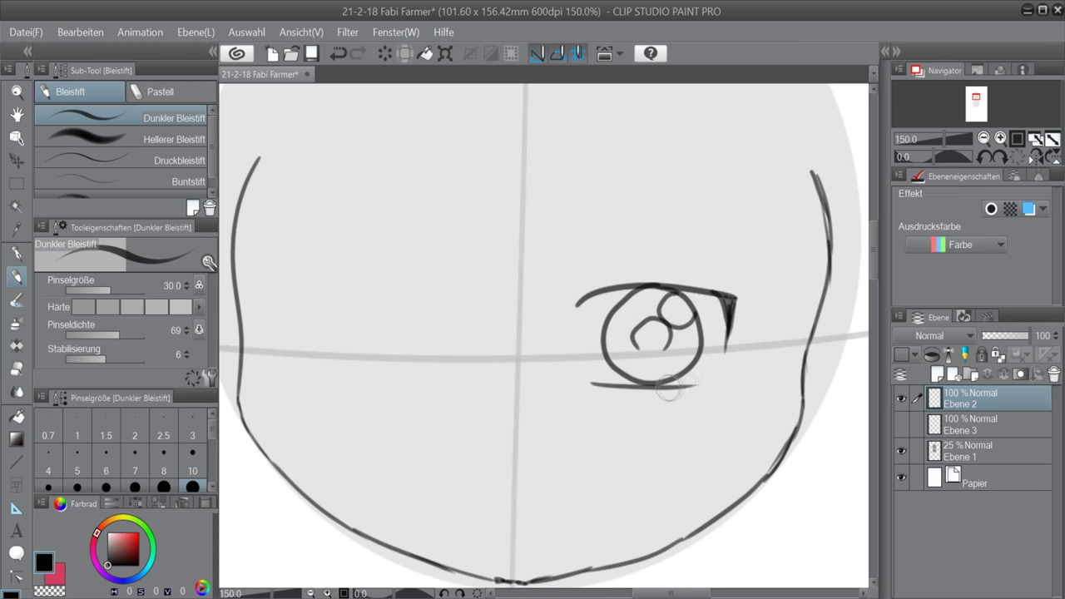
{"action": "mouse_move", "coordinate": [661, 387]}
{"action": "left_mouse_down"}
{"action": "mouse_move", "coordinate": [707, 379]}
{"action": "mouse_move", "coordinate": [597, 384]}
{"action": "left_mouse_up"}
{"action": "left_click_drag", "start_coordinate": [697, 291], "coordinate": [578, 289]}
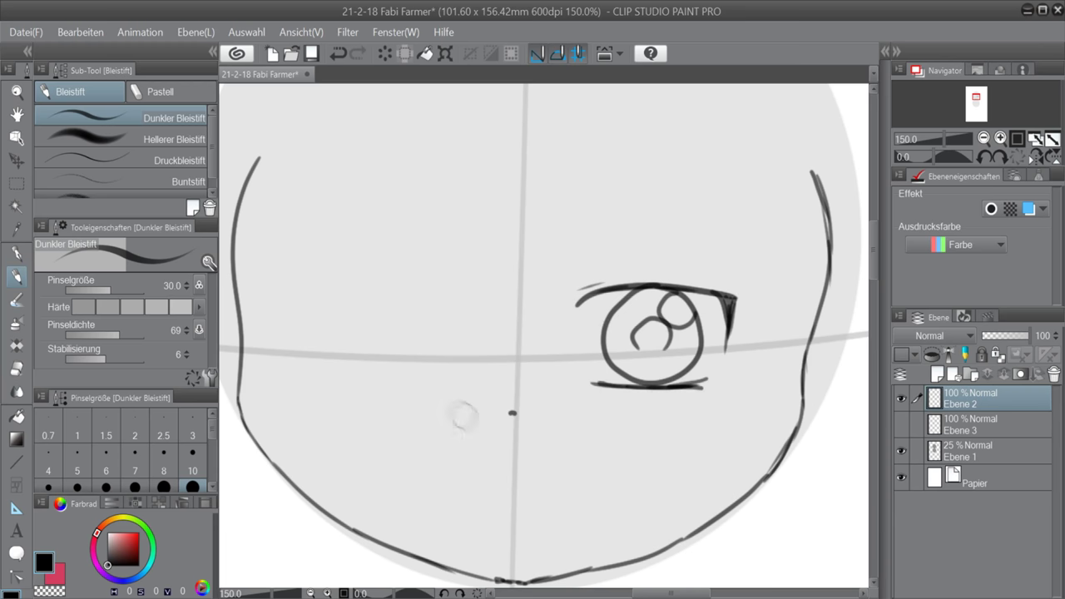
Step: Draw a wide, slanted open smile below the nose with straight upper edge, short sides and curved lower edge
{"action": "mouse_move", "coordinate": [440, 452]}
{"action": "left_mouse_down"}
{"action": "mouse_move", "coordinate": [574, 447]}
{"action": "mouse_move", "coordinate": [510, 499]}
{"action": "mouse_move", "coordinate": [573, 453]}
{"action": "left_mouse_up"}
{"action": "key", "text": "ctrl+z"}
{"action": "key", "text": "ctrl+z"}
{"action": "left_click_drag", "start_coordinate": [439, 455], "coordinate": [599, 445]}
{"action": "left_click_drag", "start_coordinate": [440, 458], "coordinate": [452, 526]}
{"action": "left_click_drag", "start_coordinate": [599, 449], "coordinate": [592, 469]}
{"action": "left_click_drag", "start_coordinate": [456, 525], "coordinate": [588, 473]}
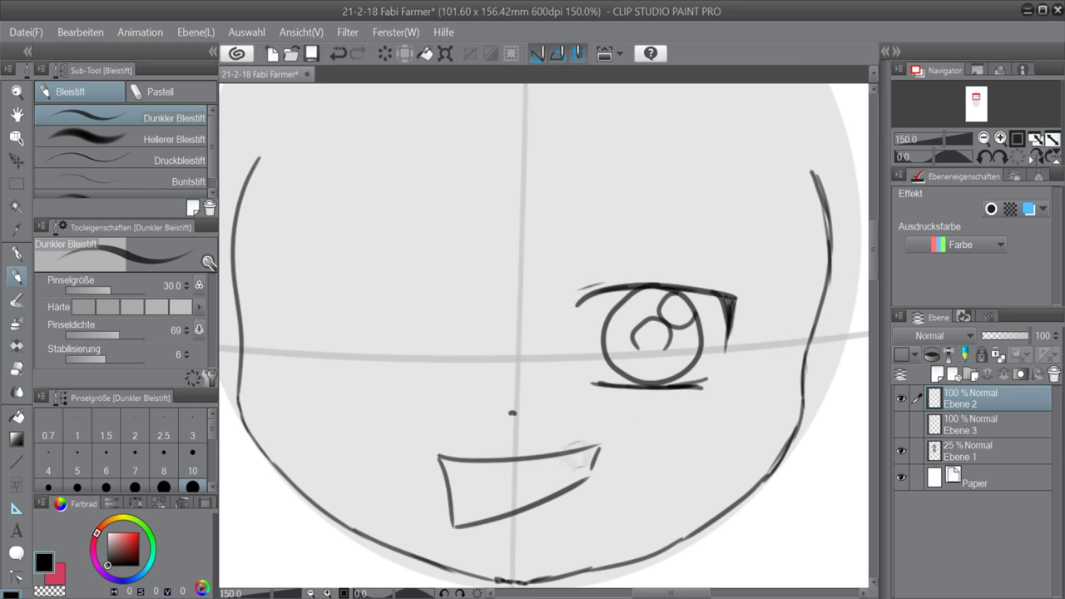
Step: Add a short teeth line inside the mouth, running inward from its right corner
{"action": "left_click_drag", "start_coordinate": [455, 492], "coordinate": [587, 468]}
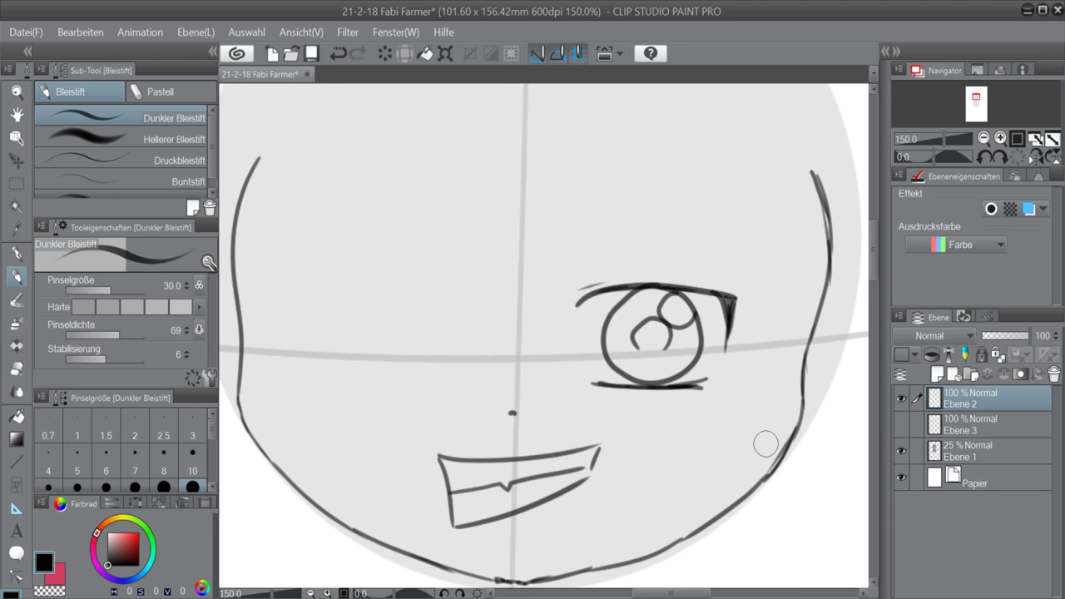
{"action": "key", "text": "ctrl+z"}
{"action": "left_click_drag", "start_coordinate": [452, 497], "coordinate": [536, 479]}
{"action": "key", "text": "ctrl+z"}
{"action": "left_click_drag", "start_coordinate": [592, 457], "coordinate": [484, 481]}
{"action": "key", "text": "ctrl+z"}
{"action": "left_click_drag", "start_coordinate": [593, 458], "coordinate": [517, 484]}
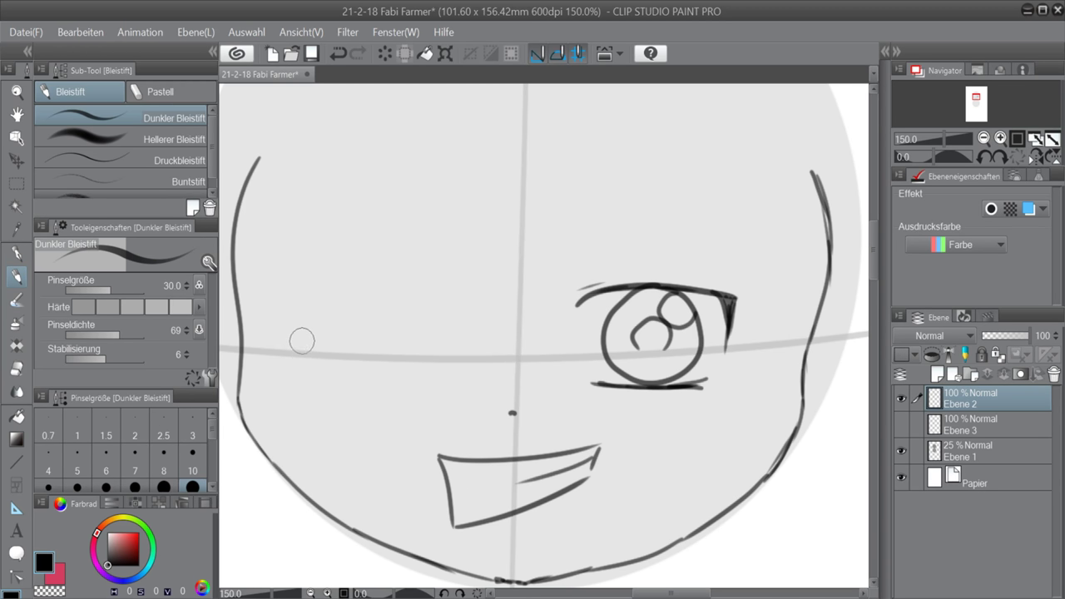
Step: Draw the left eye winking as an upward arc with a small fold line, and add arched eyebrows above both eyes
{"action": "mouse_move", "coordinate": [301, 343]}
{"action": "left_mouse_down"}
{"action": "mouse_move", "coordinate": [430, 322]}
{"action": "mouse_move", "coordinate": [457, 359]}
{"action": "left_mouse_up"}
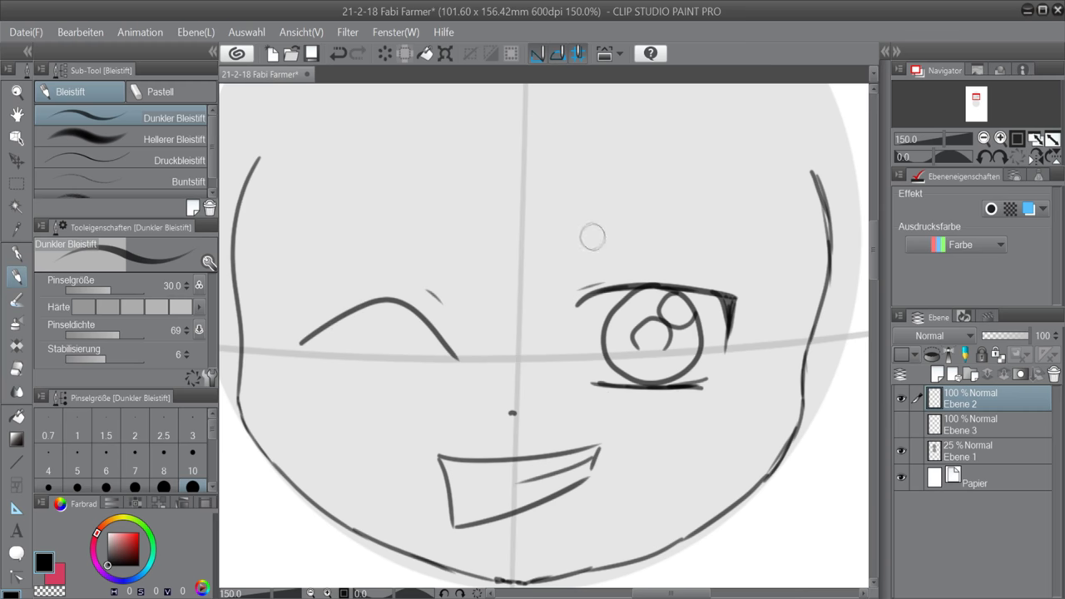
{"action": "scroll", "coordinate": [570, 250], "scroll_direction": "down", "scroll_amount": 3}
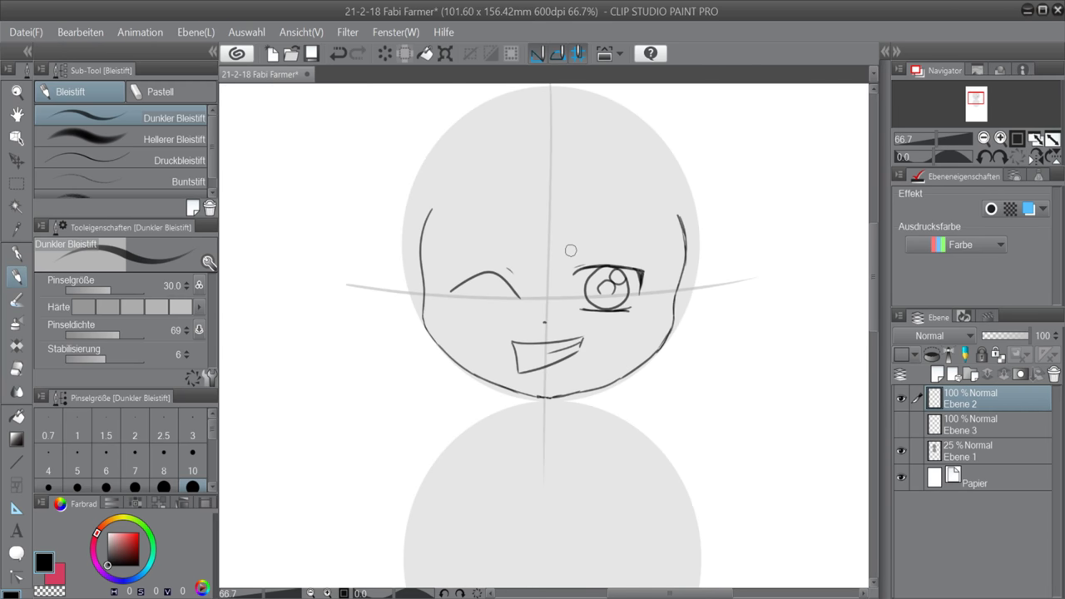
{"action": "scroll", "coordinate": [570, 250], "scroll_direction": "up", "scroll_amount": 3}
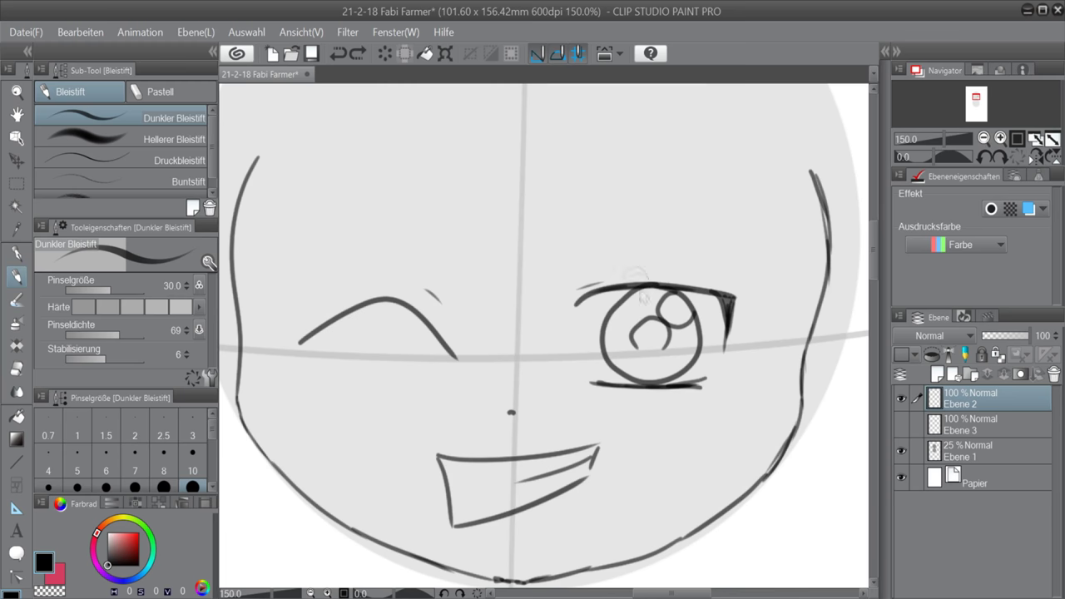
{"action": "left_click_drag", "start_coordinate": [574, 239], "coordinate": [730, 254]}
{"action": "left_click_drag", "start_coordinate": [460, 244], "coordinate": [281, 257]}
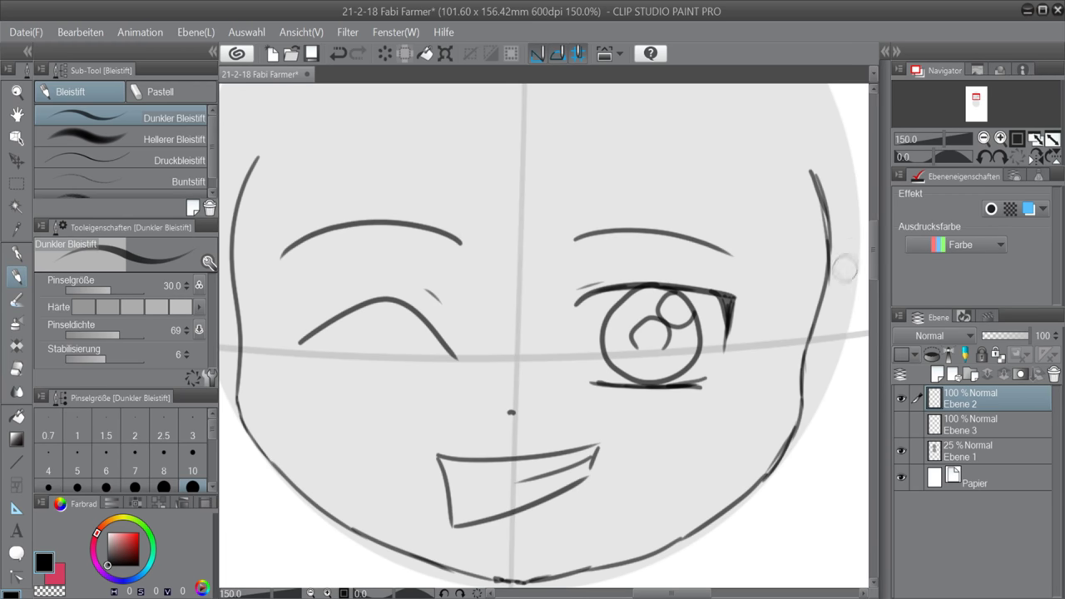
Step: Add a new layer above the face and draw the beanie's folded cuff as a curved band across the forehead
{"action": "scroll", "coordinate": [732, 366], "scroll_direction": "down", "scroll_amount": 1}
{"action": "left_click", "coordinate": [937, 374]}
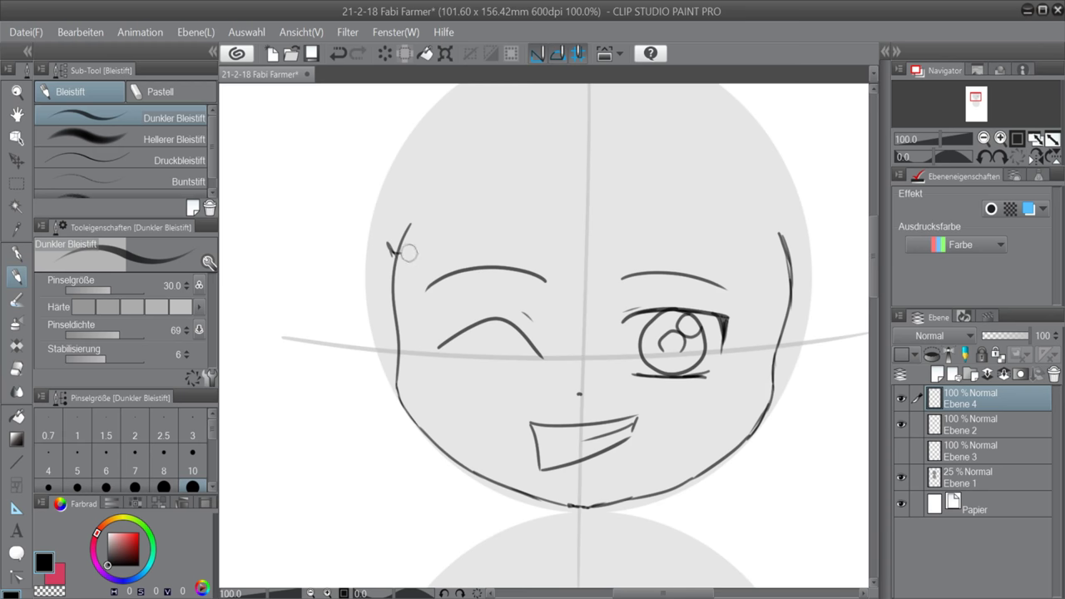
{"action": "mouse_move", "coordinate": [408, 253]}
{"action": "left_mouse_down"}
{"action": "mouse_move", "coordinate": [566, 202]}
{"action": "mouse_move", "coordinate": [793, 273]}
{"action": "left_mouse_up"}
{"action": "mouse_move", "coordinate": [385, 240]}
{"action": "left_mouse_down"}
{"action": "mouse_move", "coordinate": [390, 190]}
{"action": "mouse_move", "coordinate": [521, 149]}
{"action": "mouse_move", "coordinate": [717, 181]}
{"action": "mouse_move", "coordinate": [810, 247]}
{"action": "left_mouse_up"}
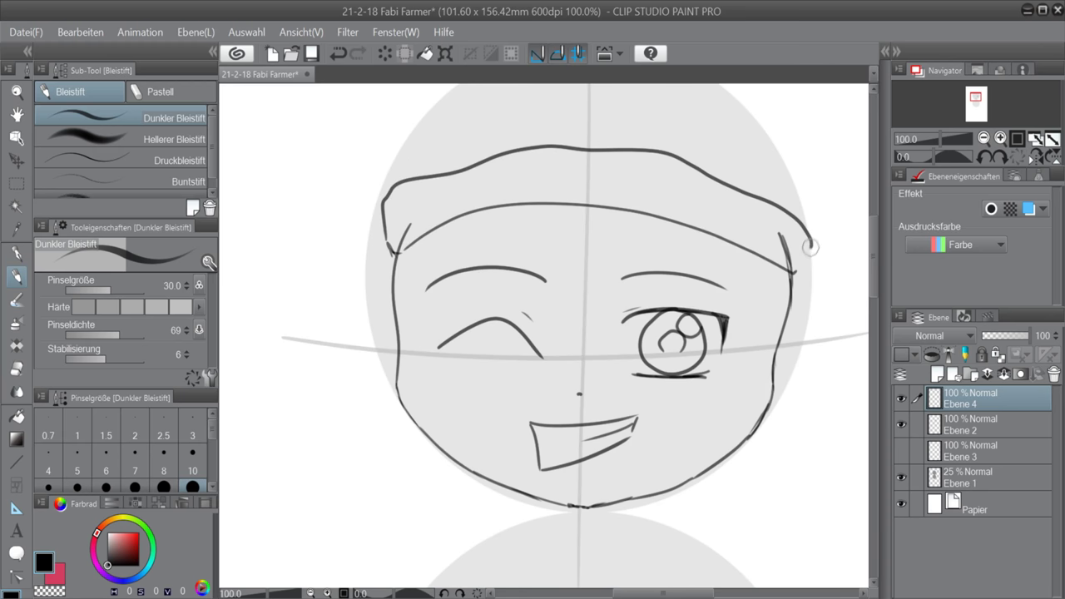
Step: Draw the beanie's rounded crown above the cuff with a slightly bumpy outline reaching over the head circle
{"action": "left_click_drag", "start_coordinate": [875, 267], "coordinate": [875, 252]}
{"action": "left_click_drag", "start_coordinate": [404, 268], "coordinate": [464, 185]}
{"action": "left_click_drag", "start_coordinate": [460, 181], "coordinate": [561, 156]}
{"action": "key", "text": "ctrl+z"}
{"action": "key", "text": "ctrl+z"}
{"action": "mouse_move", "coordinate": [390, 283]}
{"action": "left_mouse_down"}
{"action": "mouse_move", "coordinate": [708, 185]}
{"action": "mouse_move", "coordinate": [793, 284]}
{"action": "mouse_move", "coordinate": [772, 210]}
{"action": "left_mouse_up"}
{"action": "key", "text": "ctrl+z"}
{"action": "mouse_move", "coordinate": [785, 222]}
{"action": "left_mouse_down"}
{"action": "mouse_move", "coordinate": [775, 180]}
{"action": "mouse_move", "coordinate": [706, 142]}
{"action": "left_mouse_up"}
{"action": "mouse_move", "coordinate": [717, 148]}
{"action": "left_mouse_down"}
{"action": "mouse_move", "coordinate": [614, 114]}
{"action": "mouse_move", "coordinate": [518, 113]}
{"action": "mouse_move", "coordinate": [399, 208]}
{"action": "mouse_move", "coordinate": [385, 279]}
{"action": "left_mouse_up"}
{"action": "key", "text": "ctrl+z"}
Step: Draw evenly spaced, roughly vertical rib lines across the beanie's cuff
{"action": "scroll", "coordinate": [794, 287], "scroll_direction": "down", "scroll_amount": 1}
{"action": "left_click_drag", "start_coordinate": [783, 292], "coordinate": [787, 341]}
{"action": "left_click_drag", "start_coordinate": [746, 271], "coordinate": [740, 309]}
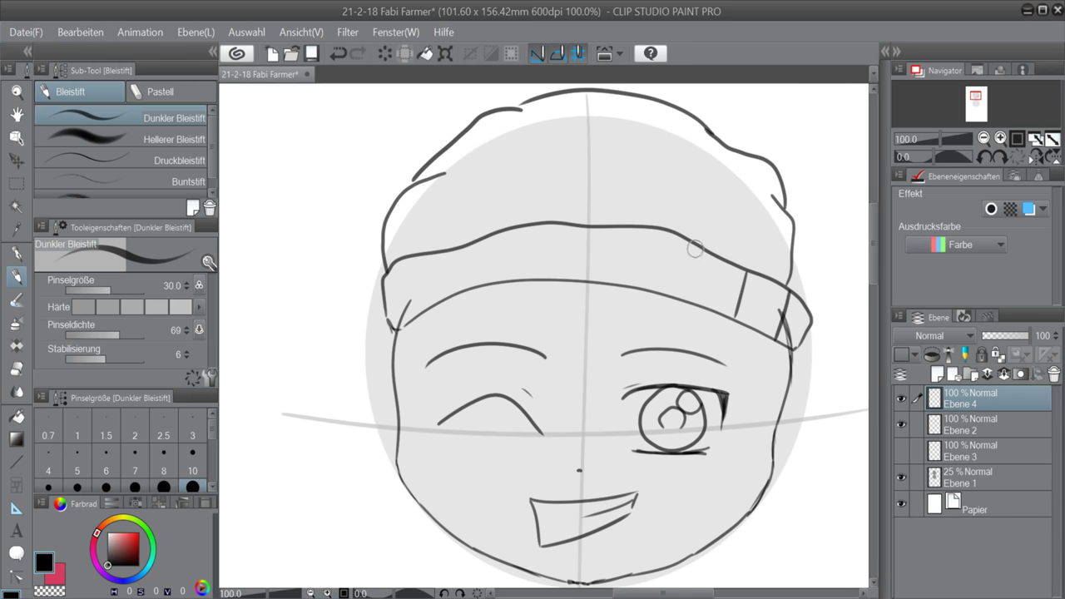
{"action": "left_click_drag", "start_coordinate": [692, 247], "coordinate": [682, 293]}
{"action": "left_click_drag", "start_coordinate": [632, 226], "coordinate": [625, 277]}
{"action": "left_click_drag", "start_coordinate": [564, 224], "coordinate": [562, 276]}
{"action": "left_click_drag", "start_coordinate": [500, 234], "coordinate": [505, 278]}
{"action": "left_click_drag", "start_coordinate": [431, 254], "coordinate": [431, 303]}
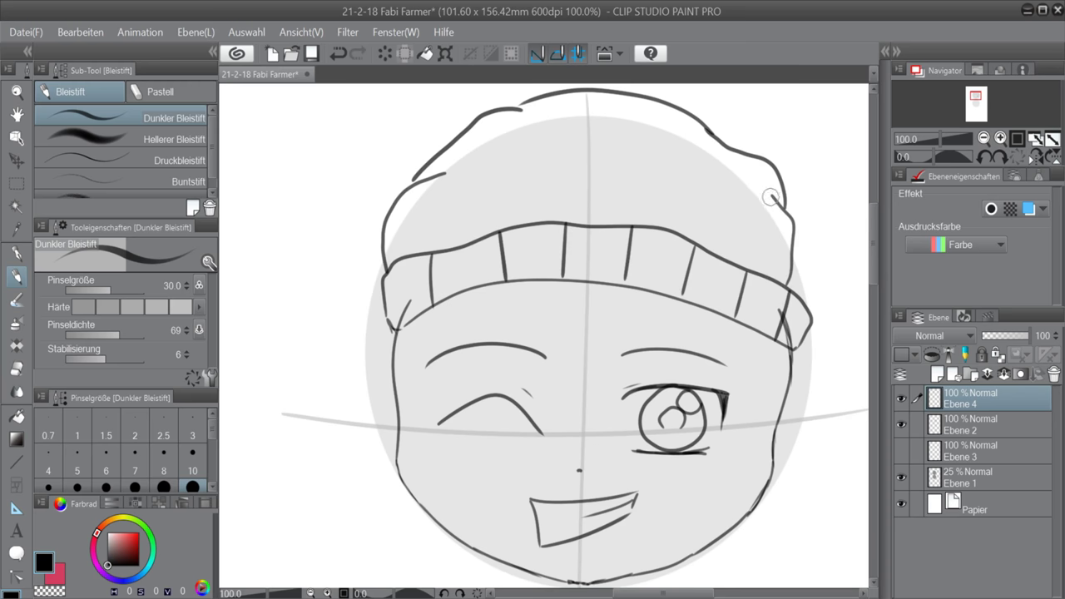
Step: Add short fabric fold lines on both sides of the beanie's crown
{"action": "left_click_drag", "start_coordinate": [779, 203], "coordinate": [717, 173]}
{"action": "left_click_drag", "start_coordinate": [501, 165], "coordinate": [424, 178]}
{"action": "left_click_drag", "start_coordinate": [511, 140], "coordinate": [456, 169]}
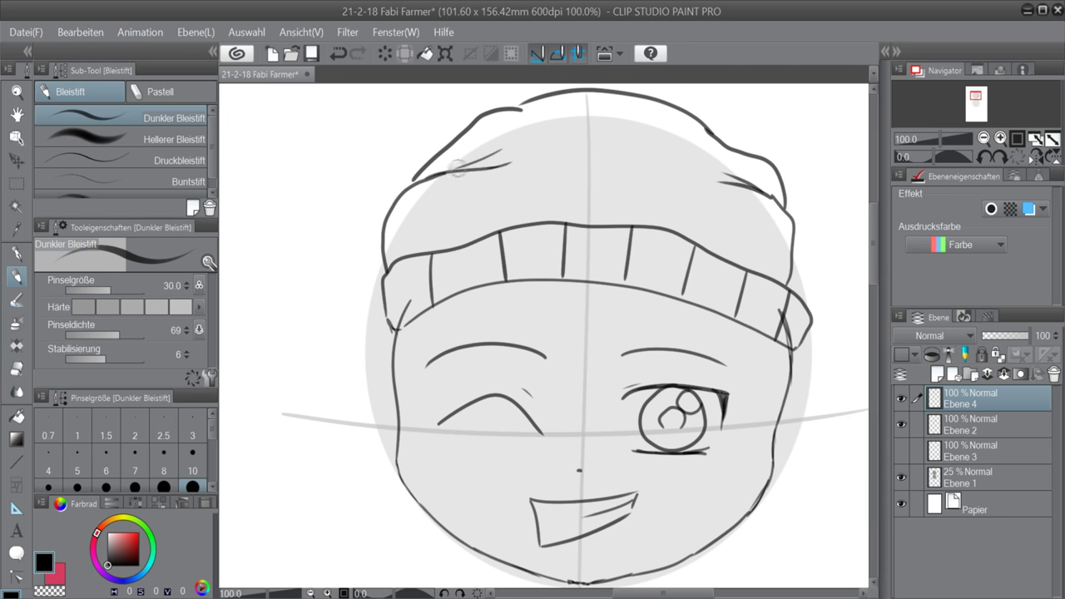
Step: Add a new layer below the beanie layer and hatch short beard strokes along the cheeks, jaw and chin
{"action": "scroll", "coordinate": [852, 291], "scroll_direction": "down", "scroll_amount": 5}
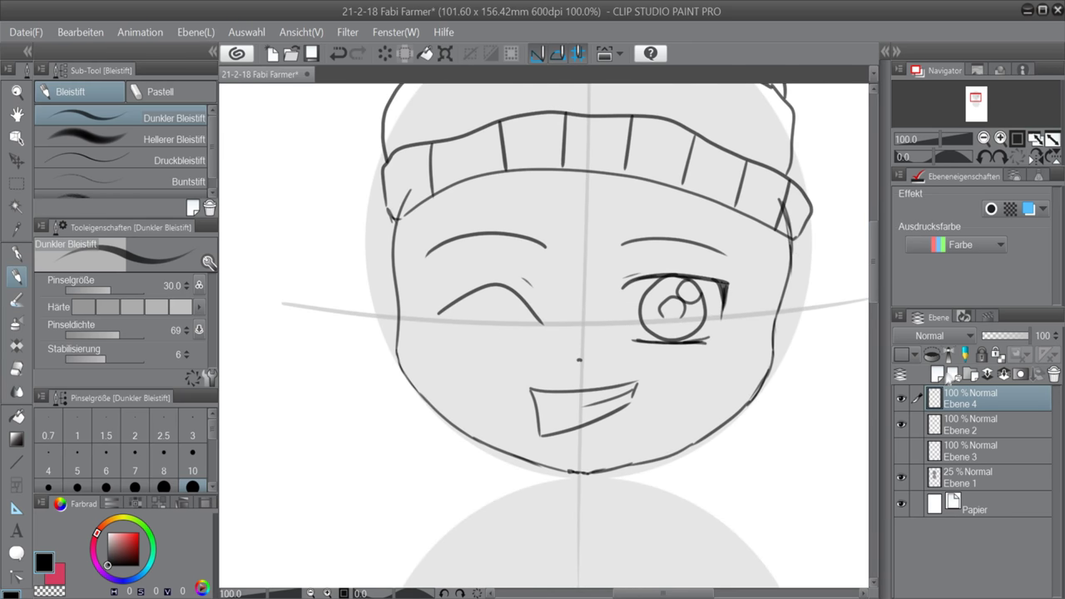
{"action": "left_click", "coordinate": [948, 375]}
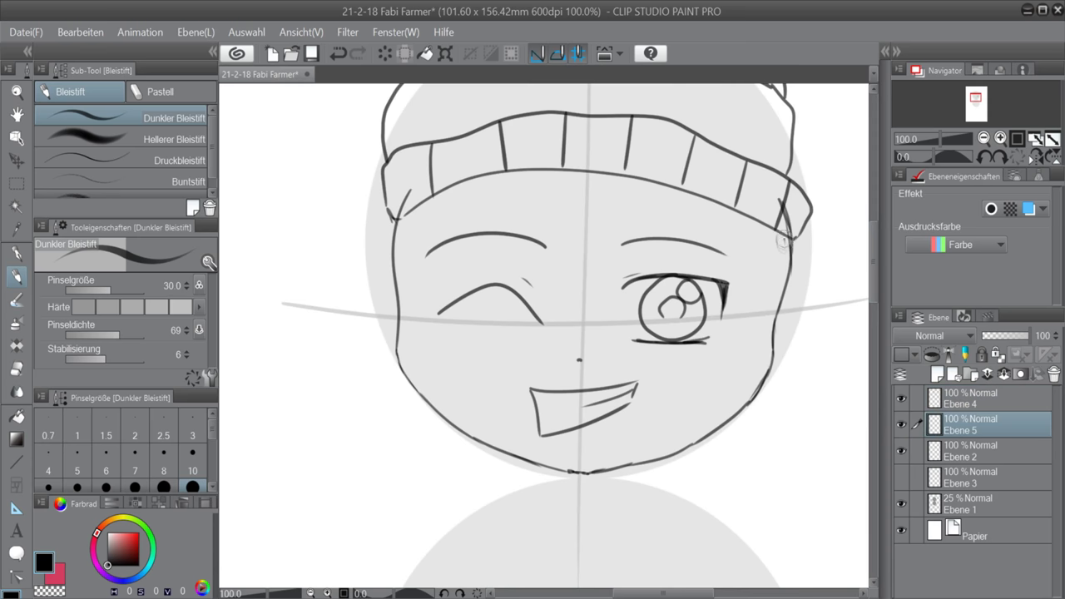
{"action": "mouse_move", "coordinate": [782, 239]}
{"action": "left_mouse_down"}
{"action": "mouse_move", "coordinate": [745, 399]}
{"action": "mouse_move", "coordinate": [682, 449]}
{"action": "mouse_move", "coordinate": [513, 442]}
{"action": "mouse_move", "coordinate": [435, 380]}
{"action": "mouse_move", "coordinate": [403, 308]}
{"action": "mouse_move", "coordinate": [399, 230]}
{"action": "left_mouse_up"}
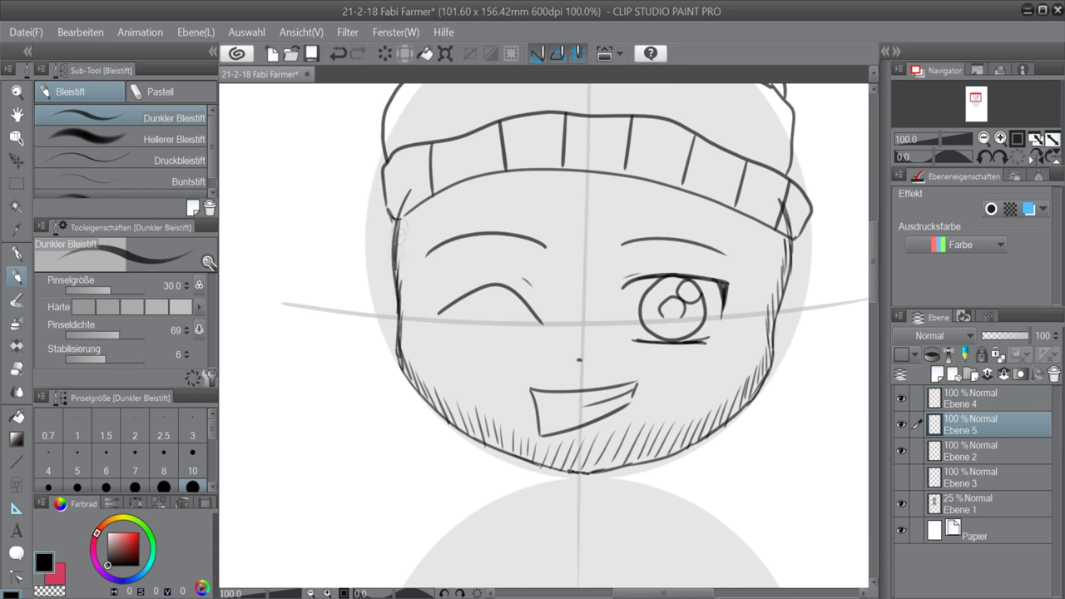
Step: Fill the beard with longer hatching on both cheeks and around the mouth, and add short moustache strokes above it
{"action": "left_click_drag", "start_coordinate": [760, 343], "coordinate": [653, 388]}
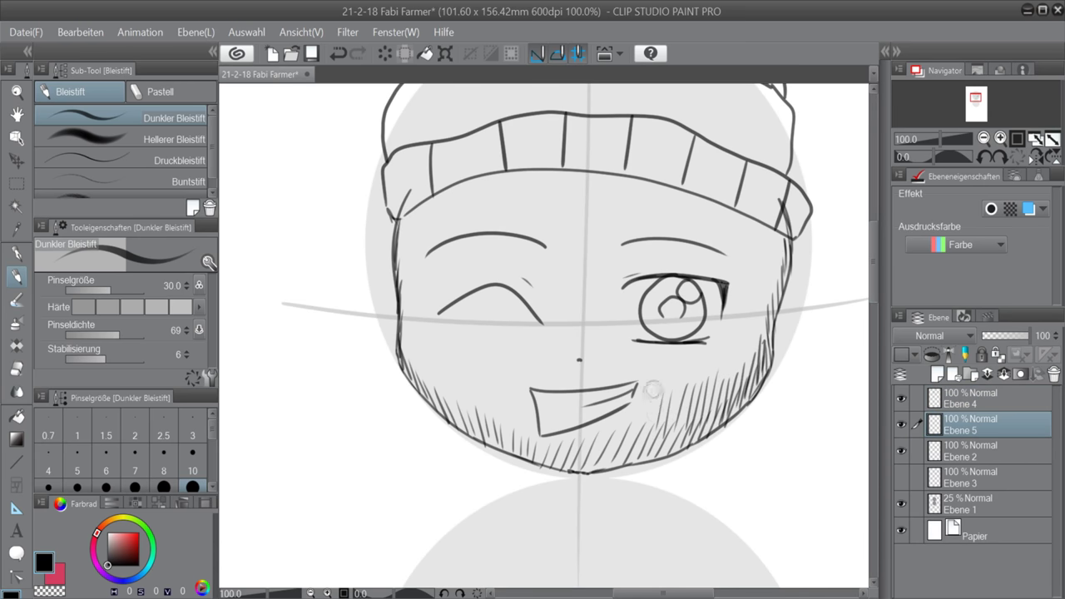
{"action": "mouse_move", "coordinate": [631, 433]}
{"action": "left_mouse_down"}
{"action": "mouse_move", "coordinate": [459, 399]}
{"action": "mouse_move", "coordinate": [537, 449]}
{"action": "left_mouse_up"}
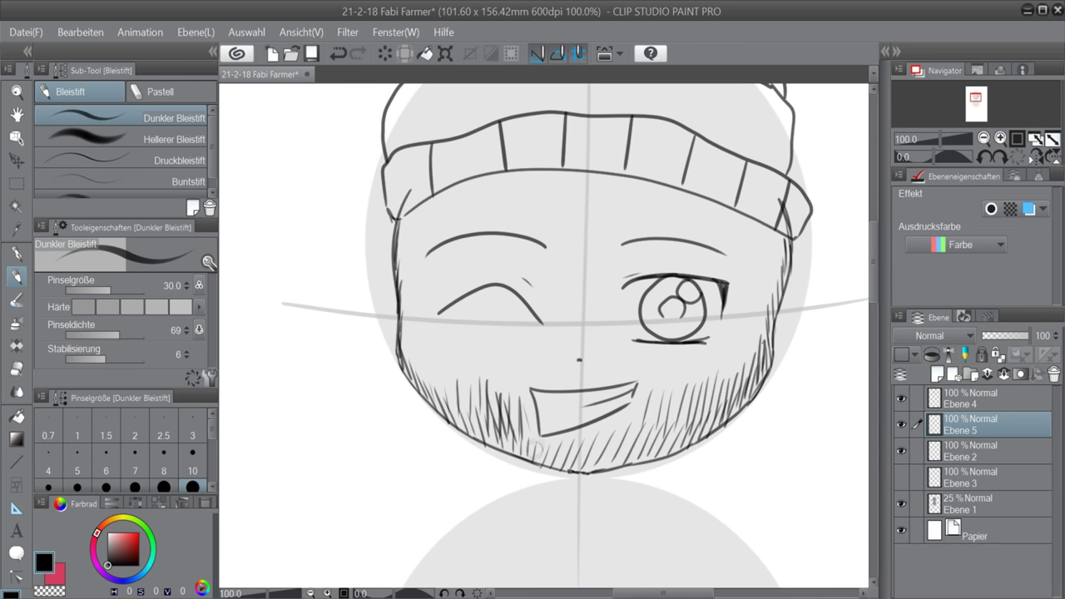
{"action": "mouse_move", "coordinate": [656, 381]}
{"action": "left_mouse_down"}
{"action": "mouse_move", "coordinate": [556, 372]}
{"action": "mouse_move", "coordinate": [505, 383]}
{"action": "left_mouse_up"}
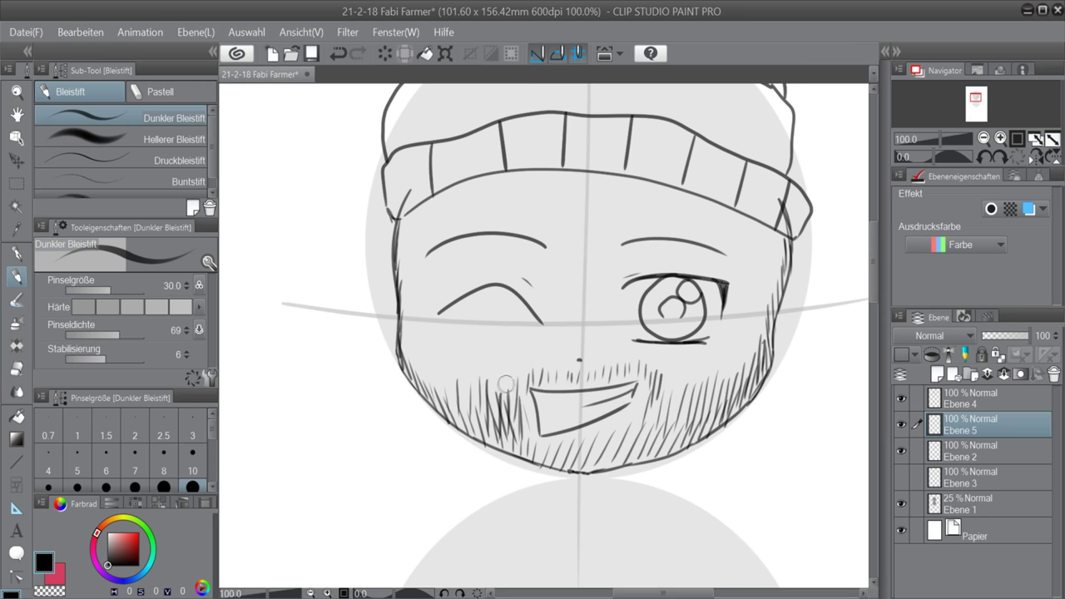
Step: Add a new layer for the body and place it at the top of the layer stack
{"action": "left_click_drag", "start_coordinate": [873, 280], "coordinate": [874, 312]}
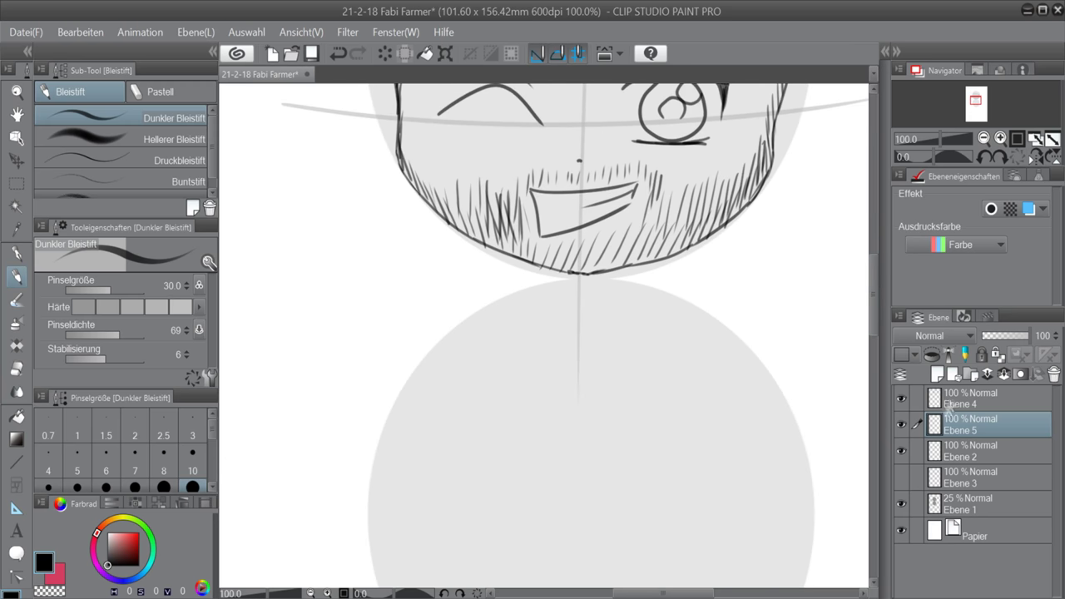
{"action": "left_click", "coordinate": [937, 375]}
{"action": "left_click_drag", "start_coordinate": [958, 423], "coordinate": [957, 391]}
{"action": "scroll", "coordinate": [566, 357], "scroll_direction": "up", "scroll_amount": 1}
{"action": "scroll", "coordinate": [862, 271], "scroll_direction": "down", "scroll_amount": 2}
{"action": "left_click_drag", "start_coordinate": [634, 593], "coordinate": [669, 593]}
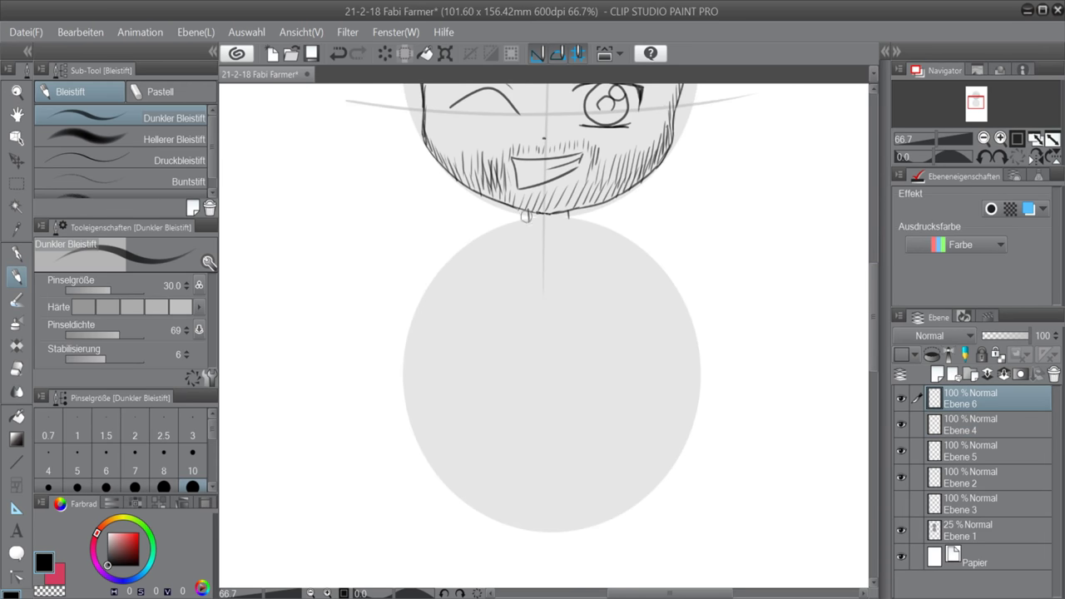
Step: Sketch the short neck and the two side contours of the torso, narrowing at the waist and flaring towards the lower edge of the body circle
{"action": "mouse_move", "coordinate": [525, 215]}
{"action": "left_mouse_down"}
{"action": "mouse_move", "coordinate": [444, 361]}
{"action": "mouse_move", "coordinate": [421, 487]}
{"action": "left_mouse_up"}
{"action": "mouse_move", "coordinate": [569, 216]}
{"action": "left_mouse_down"}
{"action": "mouse_move", "coordinate": [613, 304]}
{"action": "mouse_move", "coordinate": [649, 499]}
{"action": "left_mouse_up"}
{"action": "key", "text": "ctrl+z"}
{"action": "key", "text": "ctrl+z"}
{"action": "left_click_drag", "start_coordinate": [509, 228], "coordinate": [399, 501]}
{"action": "mouse_move", "coordinate": [569, 218]}
{"action": "left_mouse_down"}
{"action": "mouse_move", "coordinate": [597, 240]}
{"action": "mouse_move", "coordinate": [657, 493]}
{"action": "left_mouse_up"}
{"action": "left_click_drag", "start_coordinate": [871, 340], "coordinate": [874, 334]}
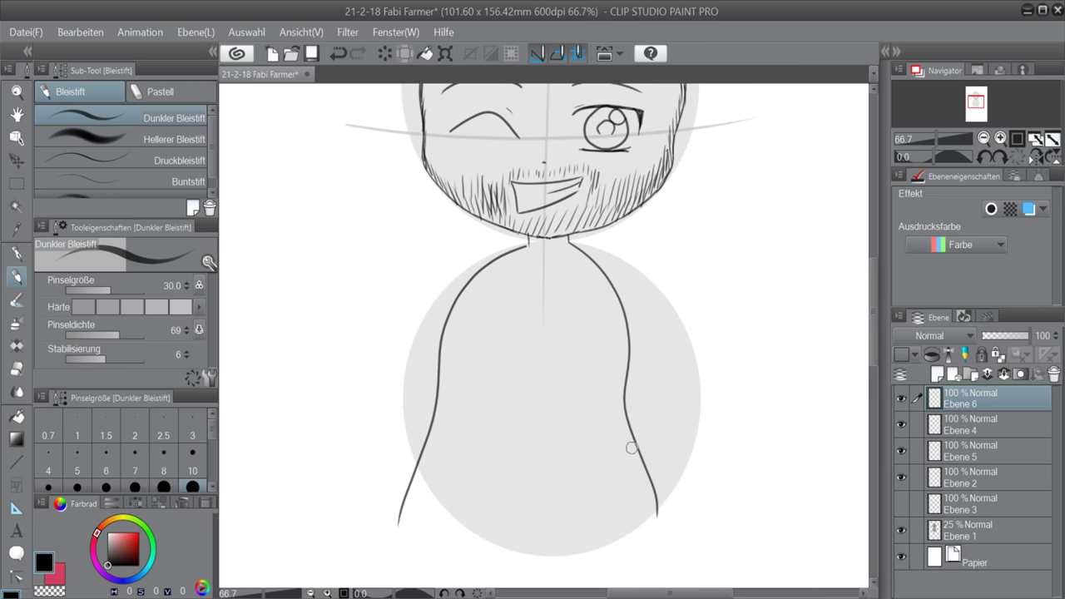
{"action": "left_click_drag", "start_coordinate": [871, 328], "coordinate": [867, 323]}
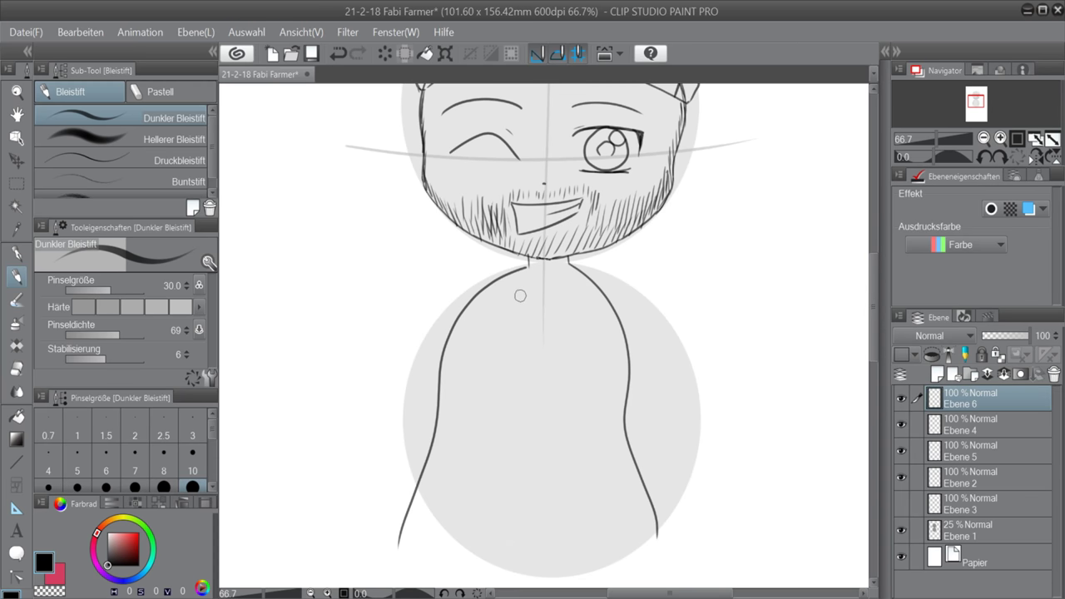
{"action": "left_click_drag", "start_coordinate": [1030, 345], "coordinate": [995, 336]}
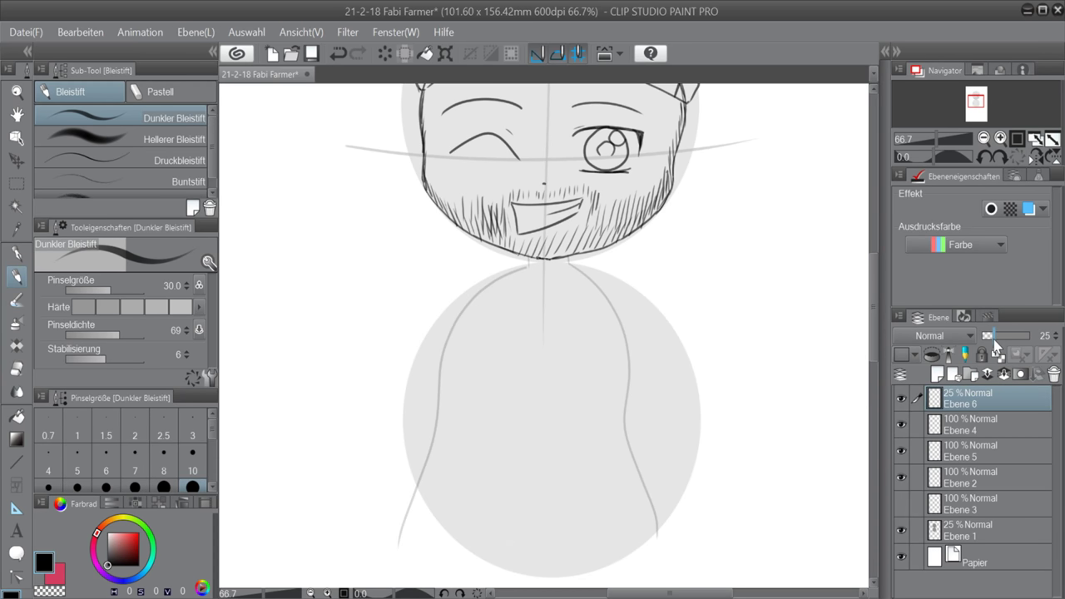
{"action": "left_click", "coordinate": [938, 374]}
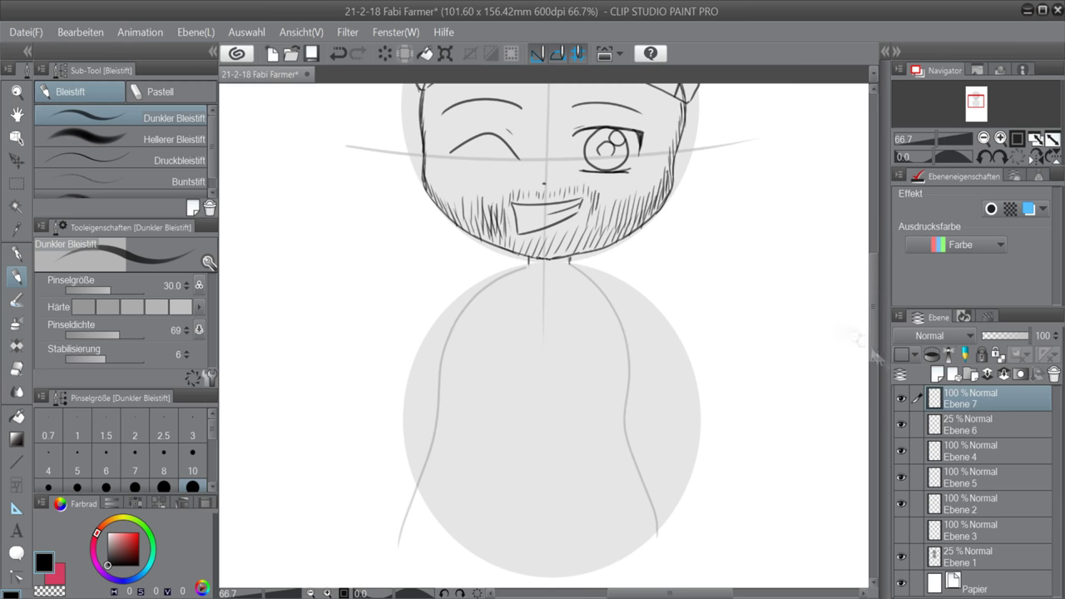
{"action": "key", "text": "ctrl+z"}
{"action": "key", "text": "ctrl+z"}
{"action": "key", "text": "ctrl+z"}
{"action": "key", "text": "ctrl+z"}
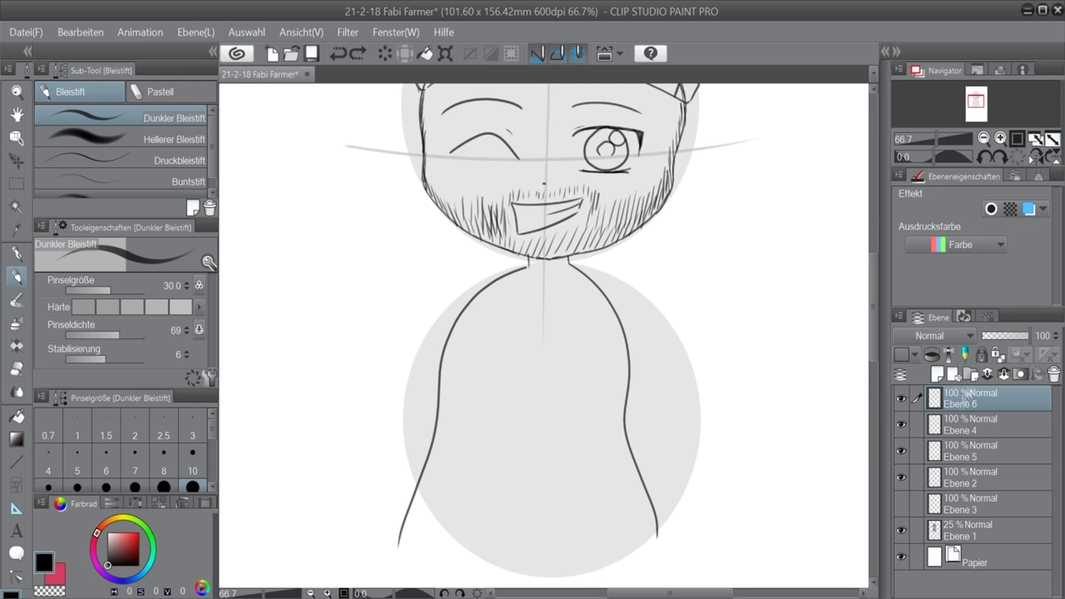
Step: Lower the sketch layers' opacity: Ebene 6 to 36%, Ebene 4 to 24%, Ebene 5 to 29% and Ebene 2 to 26%
{"action": "left_click_drag", "start_coordinate": [1028, 337], "coordinate": [992, 337]}
{"action": "left_click", "coordinate": [977, 432]}
{"action": "left_click", "coordinate": [965, 451]}
{"action": "left_click", "coordinate": [965, 478]}
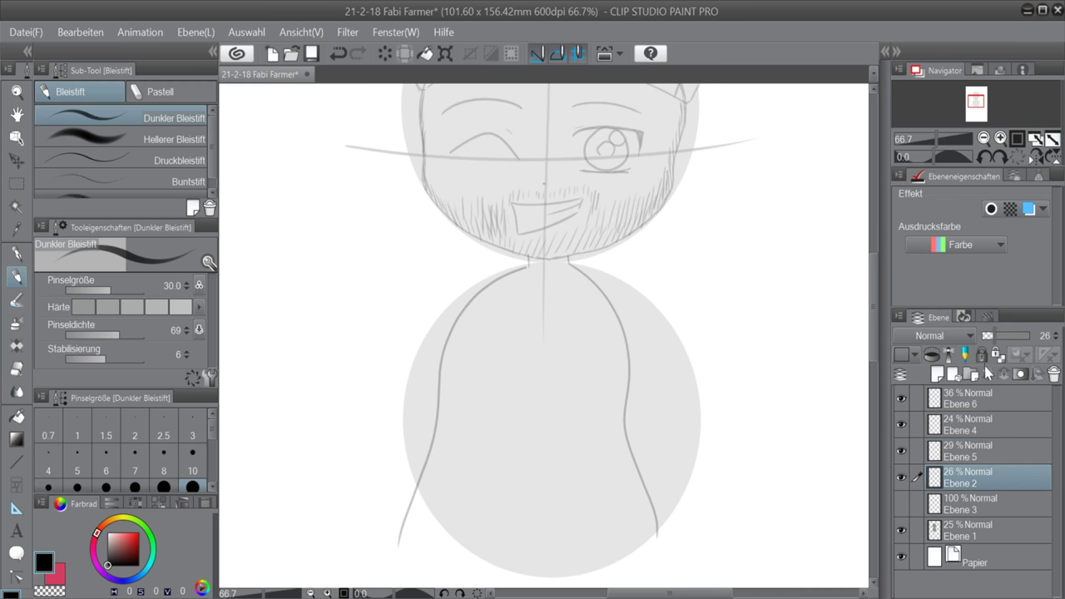
Step: Add a new layer for the line art and place it at the top of the layer stack
{"action": "left_click_drag", "start_coordinate": [874, 290], "coordinate": [874, 249]}
{"action": "left_click", "coordinate": [938, 374]}
{"action": "left_click_drag", "start_coordinate": [973, 478], "coordinate": [990, 400]}
Step: Switch to the G-Pen and reduce its brush size to 17
{"action": "key", "text": "p"}
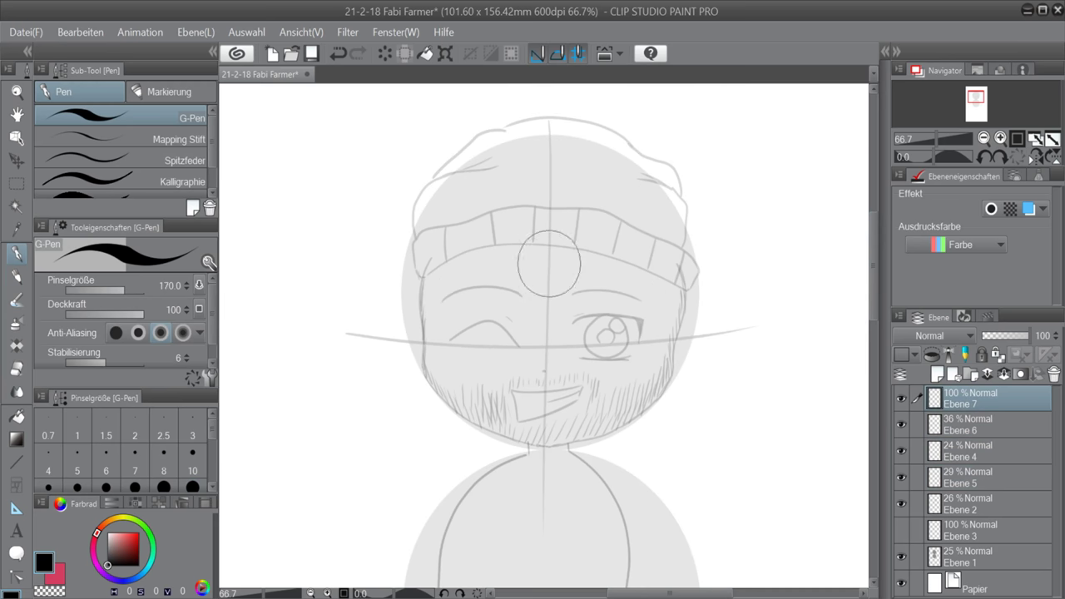
{"action": "key", "text": "bracketleft"}
{"action": "key", "text": "bracketleft"}
{"action": "key", "text": "bracketleft"}
{"action": "key", "text": "bracketleft"}
{"action": "key", "text": "bracketleft"}
{"action": "key", "text": "bracketleft"}
{"action": "key", "text": "bracketleft"}
{"action": "scroll", "coordinate": [436, 333], "scroll_direction": "up", "scroll_amount": 3}
{"action": "key", "text": "bracketleft"}
{"action": "key", "text": "bracketleft"}
{"action": "key", "text": "bracketleft"}
{"action": "key", "text": "bracketleft"}
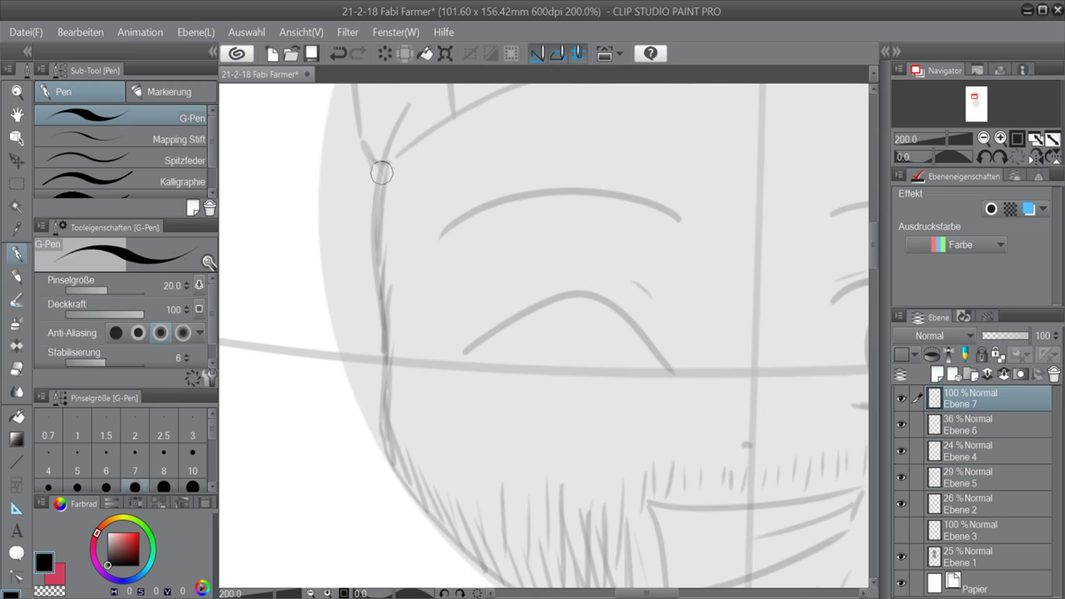
{"action": "key", "text": "bracketleft"}
Step: Ink the side of the face next to the winking eye, from the beanie's edge down to the beard
{"action": "left_click_drag", "start_coordinate": [381, 169], "coordinate": [387, 363]}
{"action": "key", "text": "ctrl+z"}
{"action": "key", "text": "ctrl+z"}
{"action": "key", "text": "ctrl+z"}
{"action": "mouse_move", "coordinate": [383, 164]}
{"action": "left_mouse_down"}
{"action": "mouse_move", "coordinate": [385, 429]}
{"action": "mouse_move", "coordinate": [380, 416]}
{"action": "left_mouse_up"}
{"action": "key", "text": "ctrl+z"}
{"action": "key", "text": "ctrl+z"}
Step: Try to ink the jaw from the cheek below the winking eye down to the chin, redrawing strokes that miss the sketch
{"action": "scroll", "coordinate": [401, 411], "scroll_direction": "down", "scroll_amount": 3}
{"action": "mouse_move", "coordinate": [378, 200]}
{"action": "left_mouse_down"}
{"action": "mouse_move", "coordinate": [388, 248]}
{"action": "mouse_move", "coordinate": [424, 284]}
{"action": "left_mouse_up"}
{"action": "key", "text": "ctrl+z"}
{"action": "left_click_drag", "start_coordinate": [394, 244], "coordinate": [428, 288]}
{"action": "key", "text": "ctrl+z"}
{"action": "left_click_drag", "start_coordinate": [382, 222], "coordinate": [422, 284]}
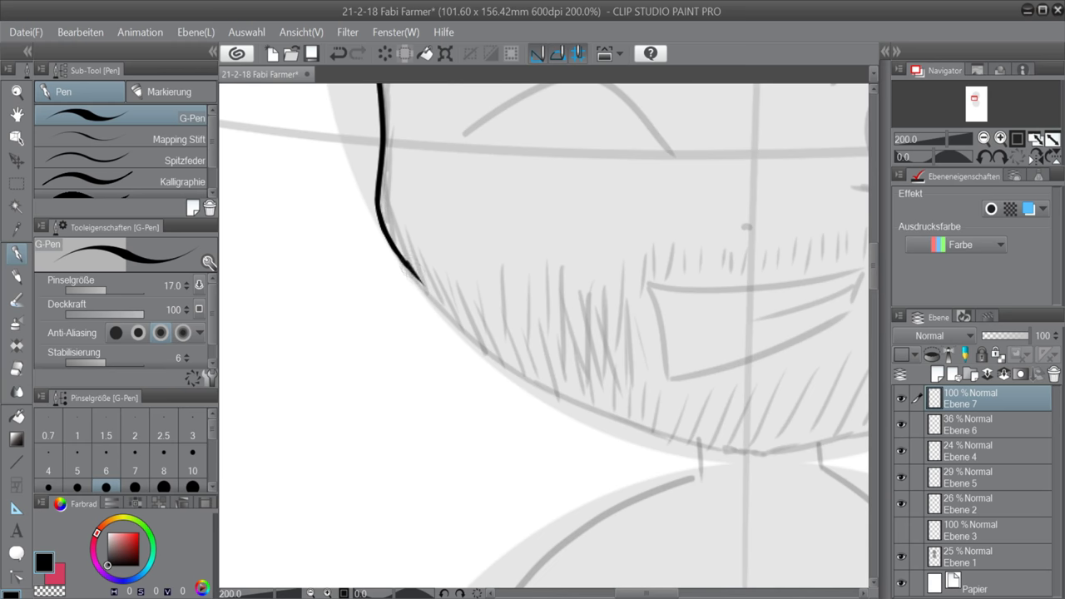
{"action": "key", "text": "ctrl+z"}
{"action": "mouse_move", "coordinate": [380, 218]}
{"action": "left_mouse_down"}
{"action": "mouse_move", "coordinate": [401, 262]}
{"action": "mouse_move", "coordinate": [470, 341]}
{"action": "mouse_move", "coordinate": [516, 374]}
{"action": "mouse_move", "coordinate": [668, 435]}
{"action": "left_mouse_up"}
{"action": "key", "text": "ctrl+z"}
{"action": "left_click_drag", "start_coordinate": [602, 410], "coordinate": [712, 443]}
{"action": "key", "text": "ctrl+z"}
{"action": "key", "text": "ctrl+z"}
{"action": "key", "text": "ctrl+z"}
{"action": "mouse_move", "coordinate": [499, 358]}
{"action": "left_mouse_down"}
{"action": "mouse_move", "coordinate": [623, 424]}
{"action": "mouse_move", "coordinate": [724, 447]}
{"action": "left_mouse_up"}
{"action": "scroll", "coordinate": [642, 463], "scroll_direction": "right", "scroll_amount": 5}
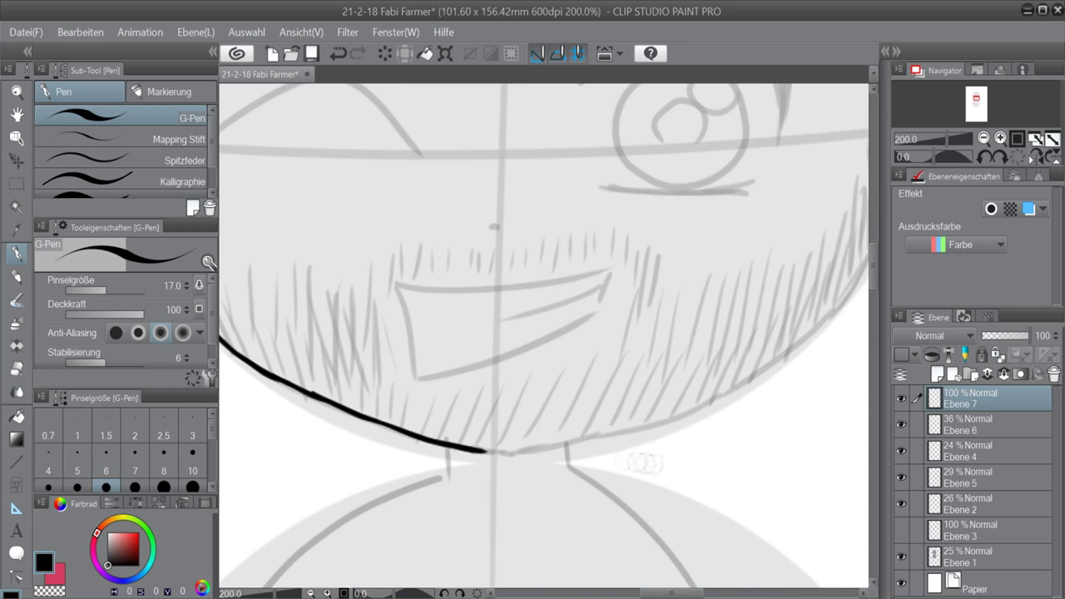
Step: Try to ink the jaw from the chin up towards the cheek on the open-eye side
{"action": "mouse_move", "coordinate": [488, 452]}
{"action": "left_mouse_down"}
{"action": "mouse_move", "coordinate": [638, 430]}
{"action": "mouse_move", "coordinate": [754, 379]}
{"action": "left_mouse_up"}
{"action": "key", "text": "ctrl+z"}
{"action": "key", "text": "ctrl+z"}
{"action": "key", "text": "ctrl+z"}
{"action": "mouse_move", "coordinate": [671, 415]}
{"action": "left_mouse_down"}
{"action": "mouse_move", "coordinate": [754, 376]}
{"action": "mouse_move", "coordinate": [866, 287]}
{"action": "left_mouse_up"}
{"action": "left_click_drag", "start_coordinate": [873, 285], "coordinate": [876, 275]}
Step: Undo the jaw strokes back to the cheek on the winking side
{"action": "mouse_move", "coordinate": [689, 592]}
{"action": "left_mouse_down"}
{"action": "mouse_move", "coordinate": [663, 590]}
{"action": "mouse_move", "coordinate": [672, 589]}
{"action": "left_mouse_up"}
{"action": "key", "text": "ctrl+z"}
{"action": "key", "text": "ctrl+z"}
{"action": "key", "text": "ctrl+z"}
{"action": "key", "text": "ctrl+z"}
{"action": "key", "text": "ctrl+z"}
{"action": "key", "text": "ctrl+z"}
{"action": "key", "text": "ctrl+z"}
{"action": "key", "text": "ctrl+z"}
{"action": "key", "text": "ctrl+z"}
{"action": "key", "text": "ctrl+z"}
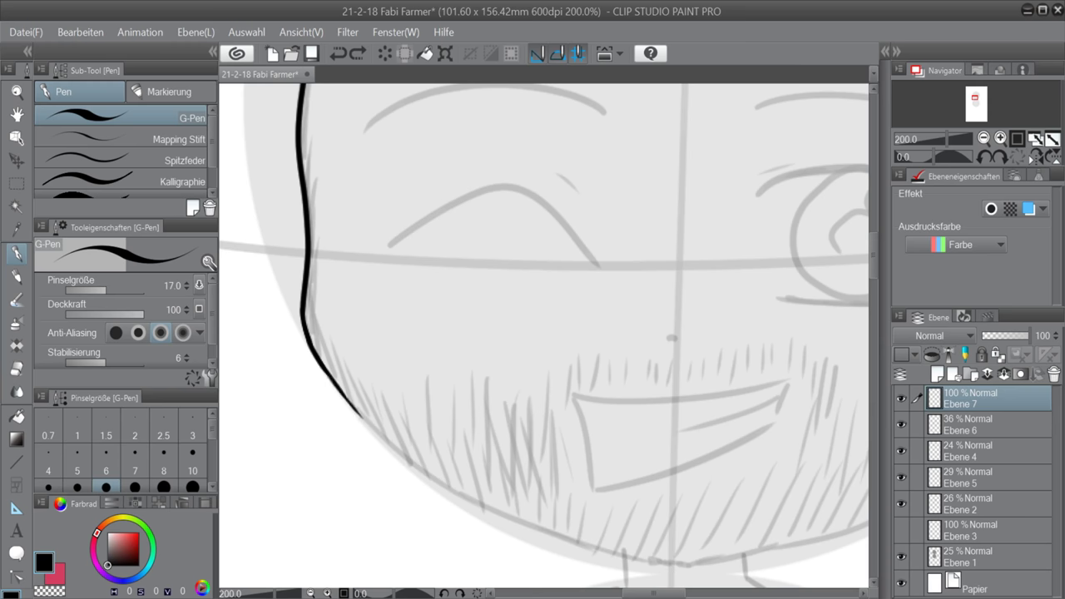
{"action": "key", "text": "ctrl+z"}
{"action": "left_click", "coordinate": [358, 53]}
{"action": "scroll", "coordinate": [385, 332], "scroll_direction": "down", "scroll_amount": 2}
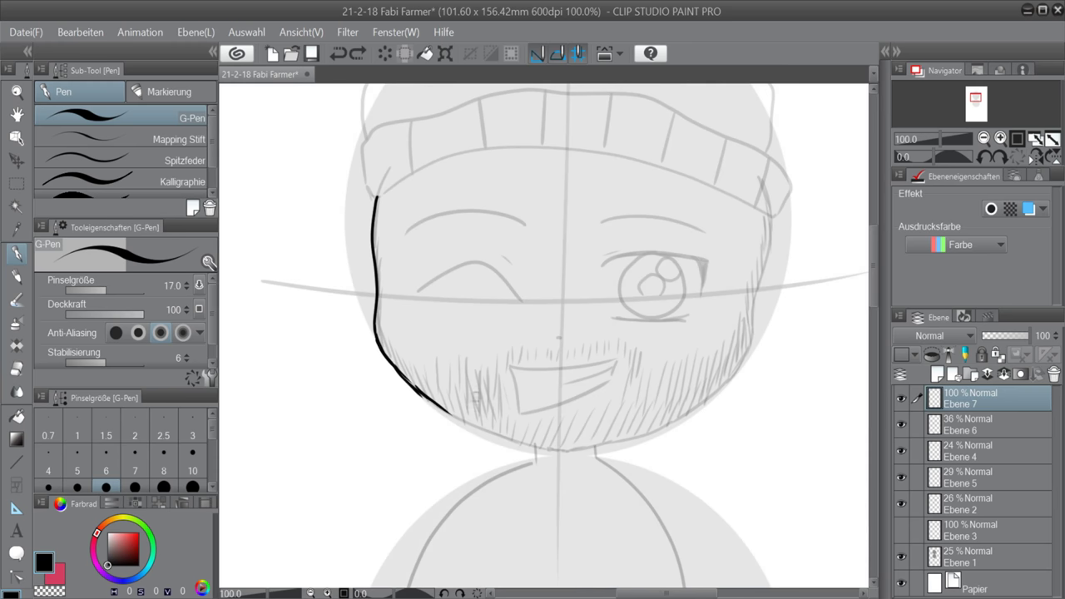
Step: Try to ink the whole jaw in long strokes from one cheek through the chin to the other, then undo them
{"action": "key", "text": "ctrl+z"}
{"action": "key", "text": "ctrl+z"}
{"action": "mouse_move", "coordinate": [404, 381]}
{"action": "left_mouse_down"}
{"action": "mouse_move", "coordinate": [555, 449]}
{"action": "mouse_move", "coordinate": [714, 391]}
{"action": "left_mouse_up"}
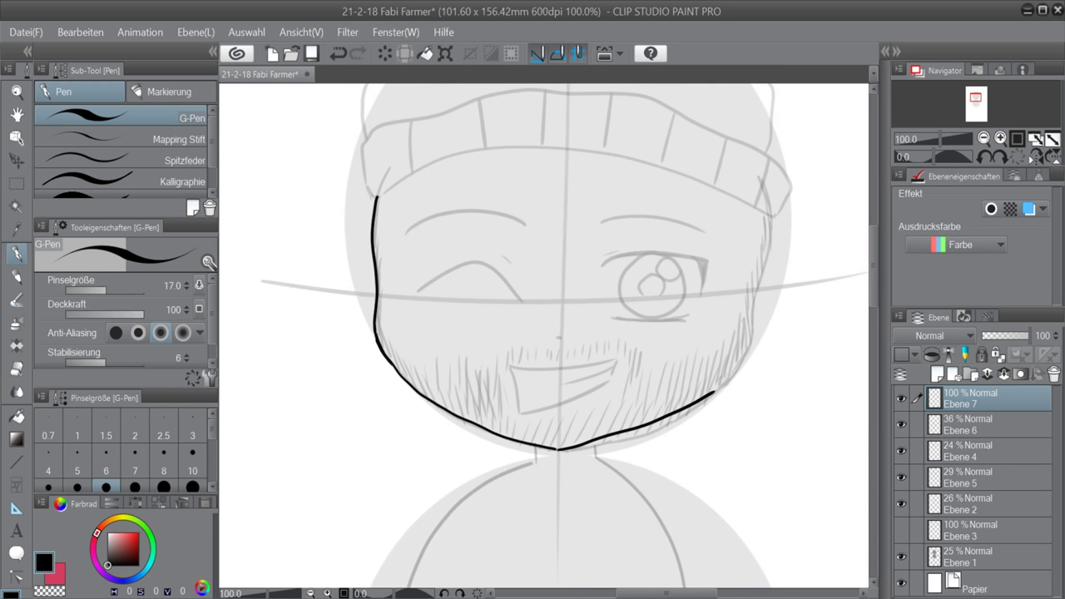
{"action": "key", "text": "ctrl+z"}
{"action": "mouse_move", "coordinate": [554, 449]}
{"action": "left_mouse_down"}
{"action": "mouse_move", "coordinate": [729, 377]}
{"action": "mouse_move", "coordinate": [742, 354]}
{"action": "left_mouse_up"}
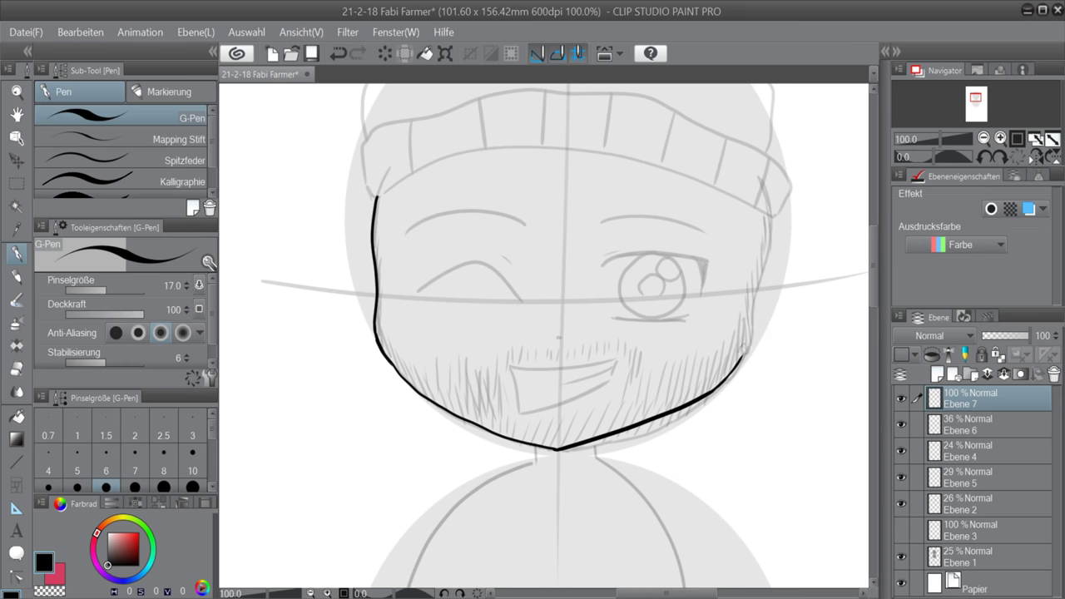
{"action": "key", "text": "Tab"}
{"action": "key", "text": "Tab"}
{"action": "key", "text": "ctrl+z"}
{"action": "key", "text": "ctrl+z"}
{"action": "key", "text": "ctrl+z"}
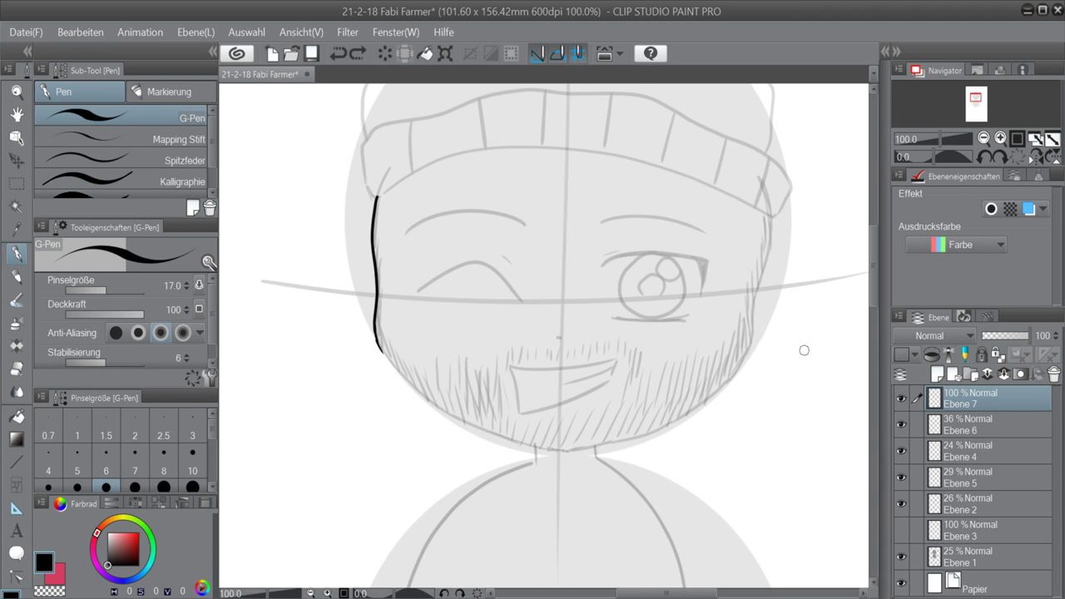
Step: Try to ink the winking side's lower jaw in separate segments from the cheek to the chin
{"action": "scroll", "coordinate": [388, 336], "scroll_direction": "up", "scroll_amount": 3}
{"action": "left_click_drag", "start_coordinate": [364, 361], "coordinate": [469, 475]}
{"action": "left_click_drag", "start_coordinate": [873, 253], "coordinate": [872, 273]}
{"action": "left_click_drag", "start_coordinate": [647, 593], "coordinate": [661, 593]}
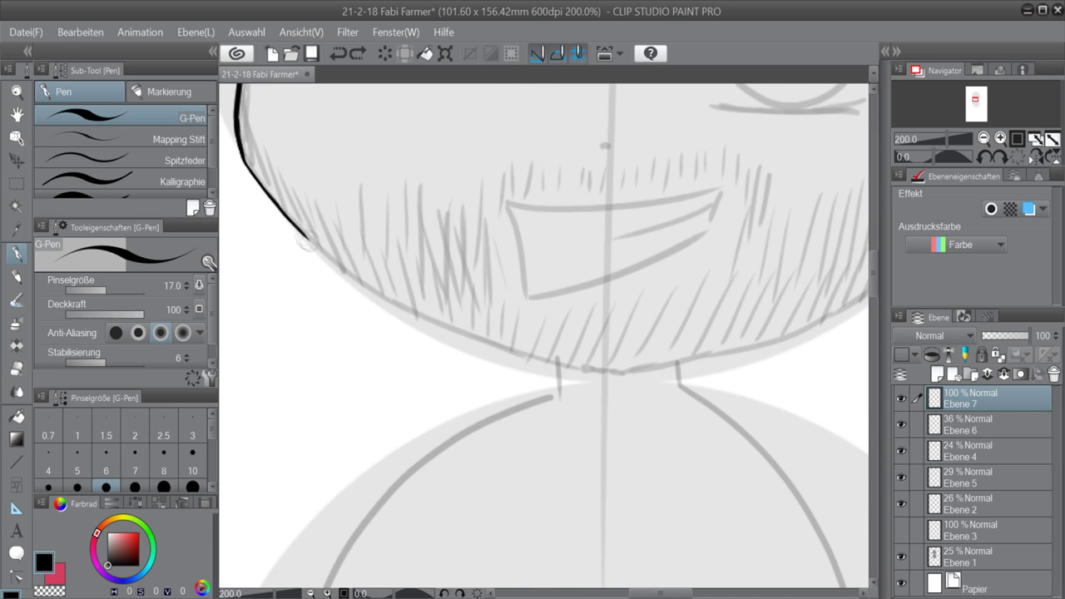
{"action": "left_click_drag", "start_coordinate": [302, 235], "coordinate": [437, 320]}
{"action": "key", "text": "ctrl+z"}
{"action": "key", "text": "ctrl+z"}
{"action": "left_click_drag", "start_coordinate": [476, 334], "coordinate": [610, 382]}
{"action": "key", "text": "ctrl+z"}
{"action": "left_click_drag", "start_coordinate": [522, 345], "coordinate": [602, 374]}
{"action": "key", "text": "ctrl+z"}
Step: Undo the jaw segments and retry the curve below the cheek on the winking side
{"action": "key", "text": "ctrl+z"}
{"action": "key", "text": "ctrl+z"}
{"action": "key", "text": "ctrl+z"}
{"action": "key", "text": "ctrl+z"}
{"action": "key", "text": "ctrl+z"}
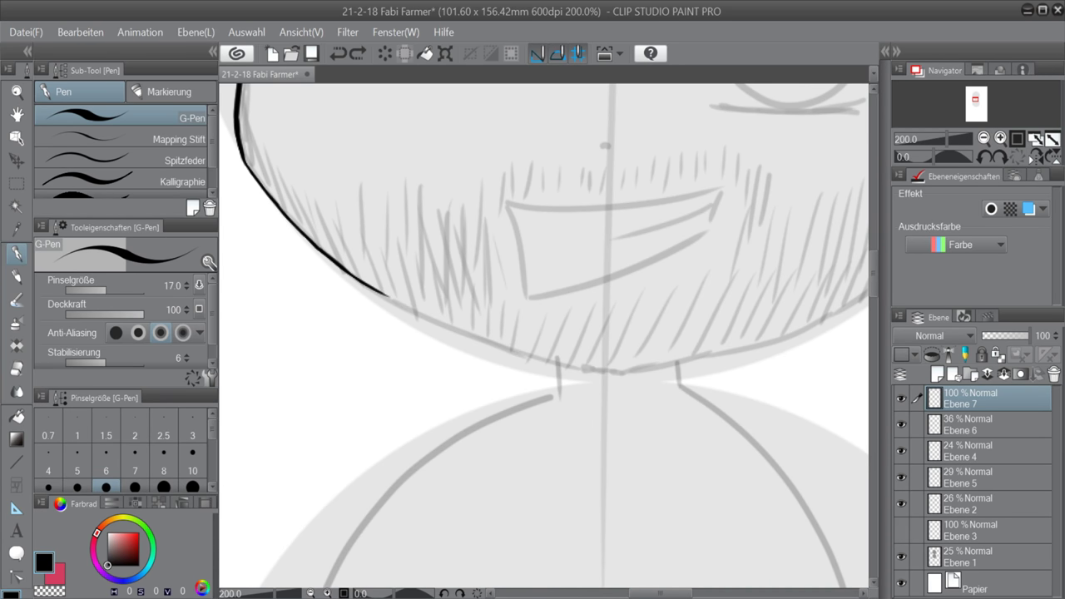
{"action": "key", "text": "ctrl+z"}
{"action": "mouse_move", "coordinate": [243, 153]}
{"action": "left_mouse_down"}
{"action": "mouse_move", "coordinate": [252, 184]}
{"action": "mouse_move", "coordinate": [241, 158]}
{"action": "mouse_move", "coordinate": [331, 257]}
{"action": "left_mouse_up"}
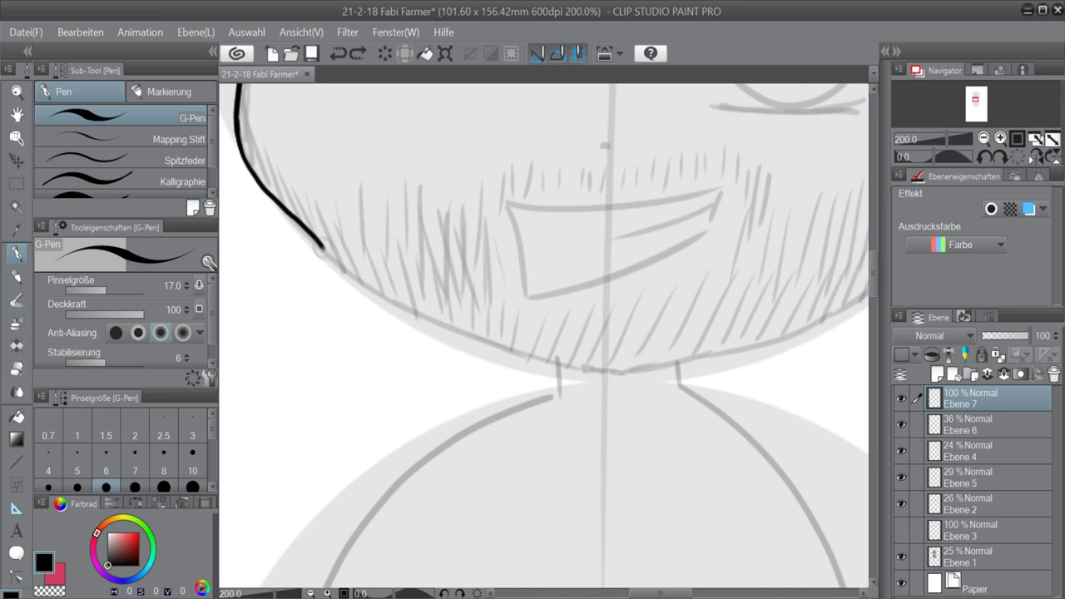
{"action": "key", "text": "ctrl+z"}
{"action": "mouse_move", "coordinate": [241, 157]}
{"action": "left_mouse_down"}
{"action": "mouse_move", "coordinate": [399, 293]}
{"action": "mouse_move", "coordinate": [601, 380]}
{"action": "left_mouse_up"}
{"action": "key", "text": "ctrl+z"}
Step: Ink the winking side's jaw from the cheek down to the chin with overlapping strokes
{"action": "mouse_move", "coordinate": [244, 158]}
{"action": "left_mouse_down"}
{"action": "mouse_move", "coordinate": [348, 274]}
{"action": "mouse_move", "coordinate": [321, 252]}
{"action": "mouse_move", "coordinate": [346, 270]}
{"action": "left_mouse_up"}
{"action": "mouse_move", "coordinate": [341, 266]}
{"action": "left_mouse_down"}
{"action": "mouse_move", "coordinate": [367, 285]}
{"action": "mouse_move", "coordinate": [339, 273]}
{"action": "mouse_move", "coordinate": [408, 309]}
{"action": "mouse_move", "coordinate": [477, 335]}
{"action": "left_mouse_up"}
{"action": "key", "text": "ctrl+z"}
{"action": "key", "text": "ctrl+z"}
{"action": "left_click_drag", "start_coordinate": [370, 288], "coordinate": [596, 371]}
{"action": "key", "text": "ctrl+z"}
{"action": "key", "text": "ctrl+z"}
{"action": "mouse_move", "coordinate": [375, 293]}
{"action": "left_mouse_down"}
{"action": "mouse_move", "coordinate": [532, 357]}
{"action": "mouse_move", "coordinate": [602, 371]}
{"action": "left_mouse_up"}
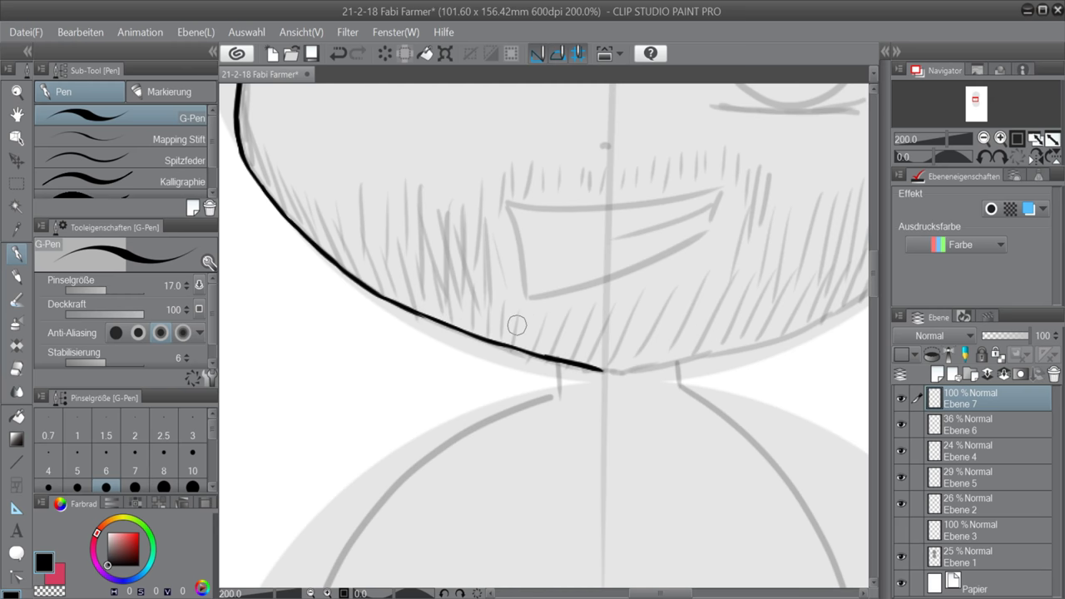
{"action": "left_click_drag", "start_coordinate": [655, 593], "coordinate": [663, 593]}
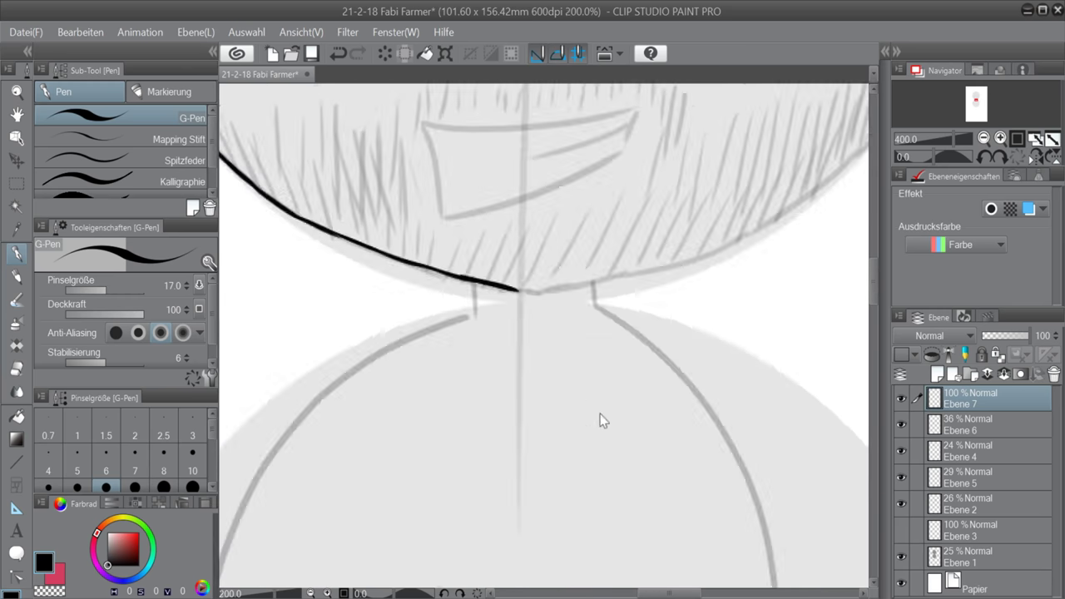
Step: Ink the other half of the jaw from the chin up to the cheek below the open eye
{"action": "scroll", "coordinate": [585, 366], "scroll_direction": "down", "scroll_amount": 2}
{"action": "left_click_drag", "start_coordinate": [551, 329], "coordinate": [643, 297]}
{"action": "scroll", "coordinate": [551, 329], "scroll_direction": "down", "scroll_amount": 1}
{"action": "scroll", "coordinate": [704, 357], "scroll_direction": "up", "scroll_amount": 2}
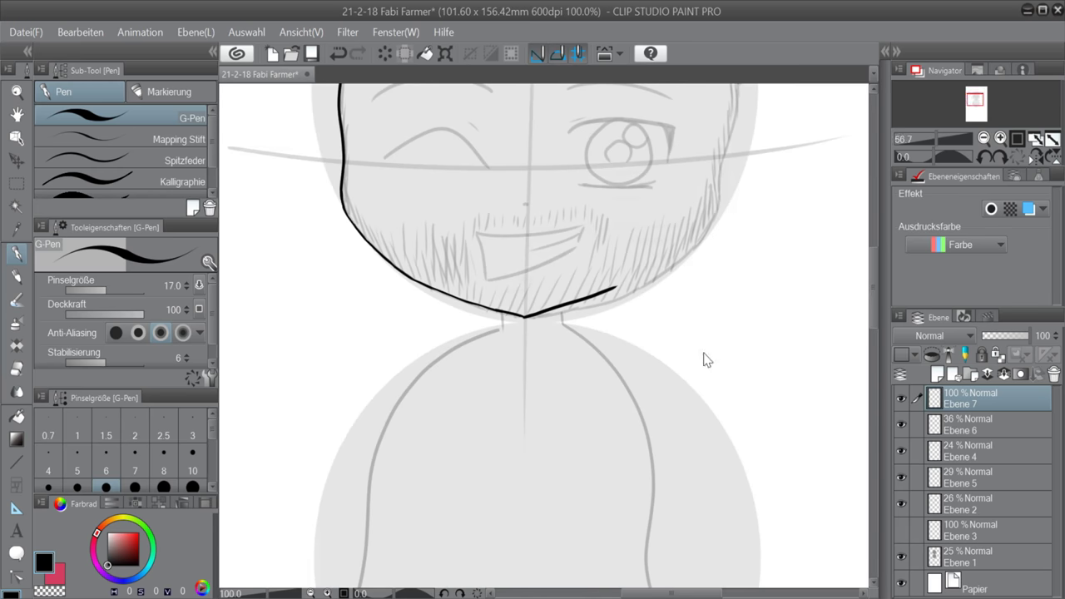
{"action": "key", "text": "ctrl+z"}
{"action": "left_click_drag", "start_coordinate": [524, 316], "coordinate": [669, 266]}
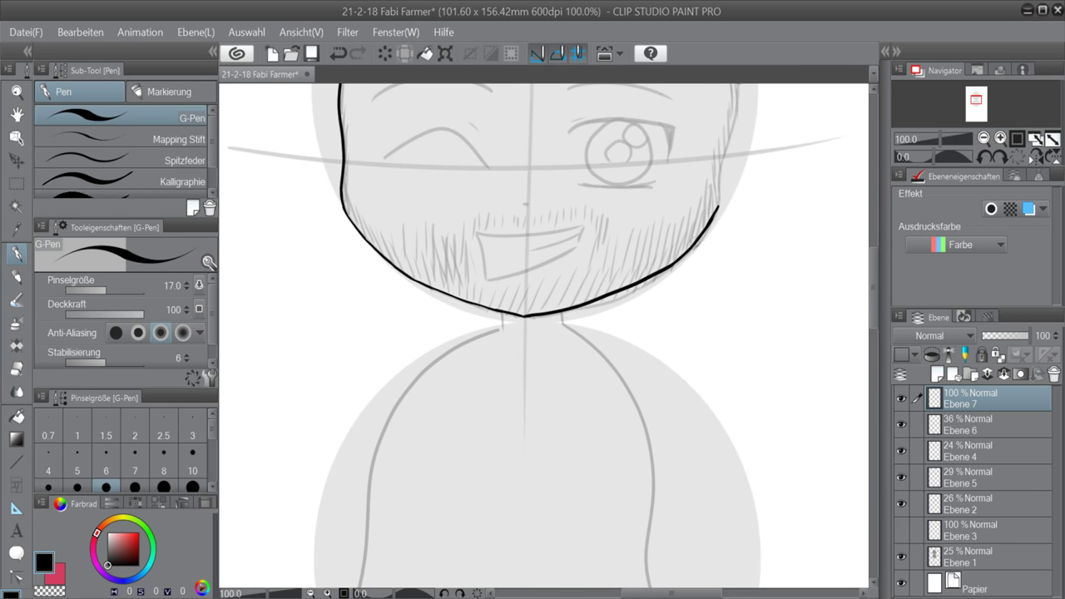
Step: Ink the side of the face next to the open eye, from the beanie's edge down to the jaw line
{"action": "scroll", "coordinate": [821, 277], "scroll_direction": "up", "scroll_amount": 2}
{"action": "key", "text": "ctrl+z"}
{"action": "left_click_drag", "start_coordinate": [733, 178], "coordinate": [724, 253]}
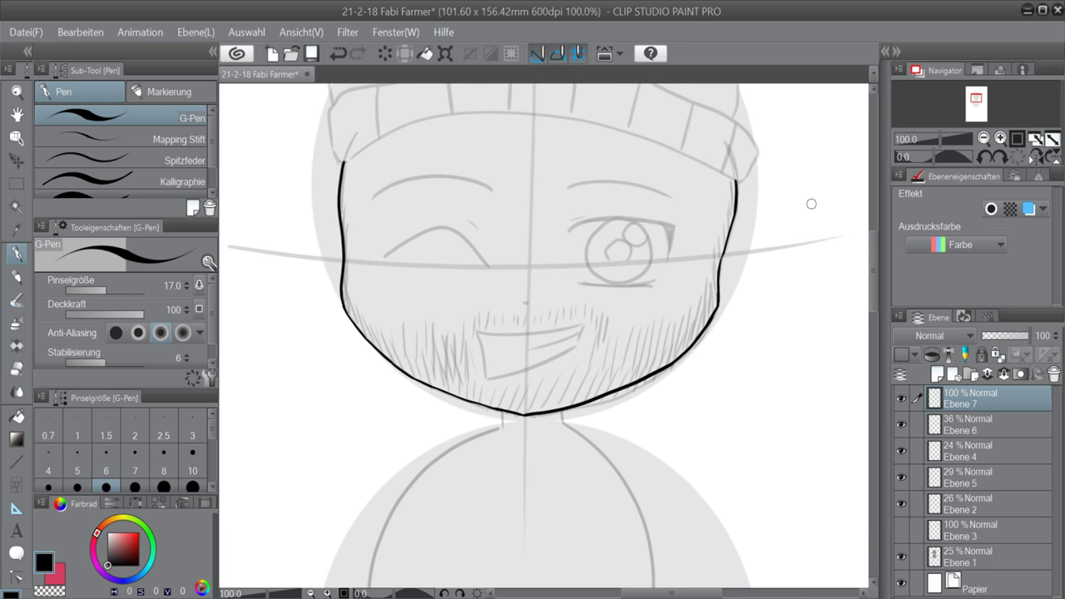
Step: Ink the open eye's upper lid with a thick, filled outer corner and its slightly curved lower lid
{"action": "scroll", "coordinate": [600, 260], "scroll_direction": "up", "scroll_amount": 1}
{"action": "scroll", "coordinate": [576, 242], "scroll_direction": "up", "scroll_amount": 4}
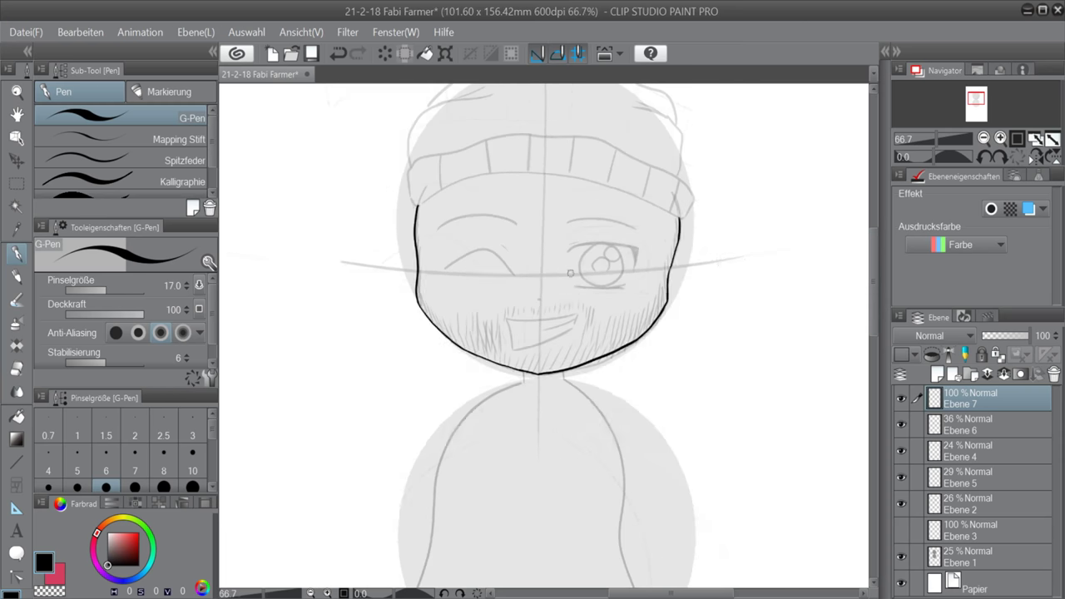
{"action": "scroll", "coordinate": [632, 252], "scroll_direction": "down", "scroll_amount": 2}
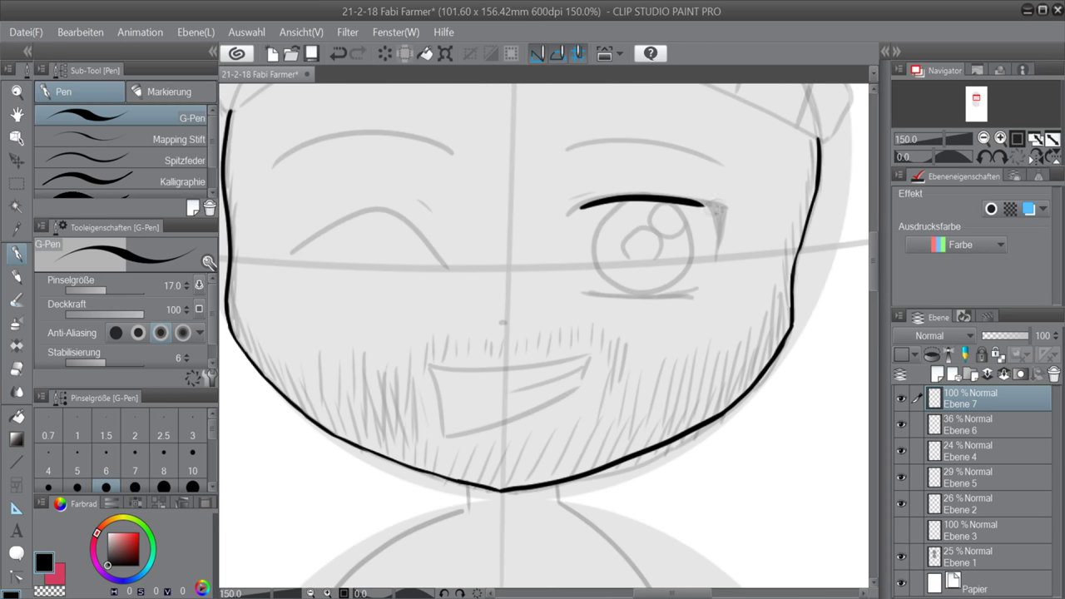
{"action": "mouse_move", "coordinate": [581, 204]}
{"action": "left_mouse_down"}
{"action": "mouse_move", "coordinate": [719, 200]}
{"action": "mouse_move", "coordinate": [714, 272]}
{"action": "mouse_move", "coordinate": [719, 209]}
{"action": "mouse_move", "coordinate": [714, 248]}
{"action": "left_mouse_up"}
{"action": "left_click_drag", "start_coordinate": [586, 291], "coordinate": [694, 290]}
{"action": "mouse_move", "coordinate": [592, 292]}
{"action": "left_mouse_down"}
{"action": "mouse_move", "coordinate": [698, 307]}
{"action": "mouse_move", "coordinate": [712, 301]}
{"action": "mouse_move", "coordinate": [626, 296]}
{"action": "mouse_move", "coordinate": [703, 294]}
{"action": "left_mouse_up"}
{"action": "key", "text": "ctrl+z"}
{"action": "key", "text": "ctrl+z"}
{"action": "key", "text": "ctrl+z"}
{"action": "left_click_drag", "start_coordinate": [622, 297], "coordinate": [699, 298]}
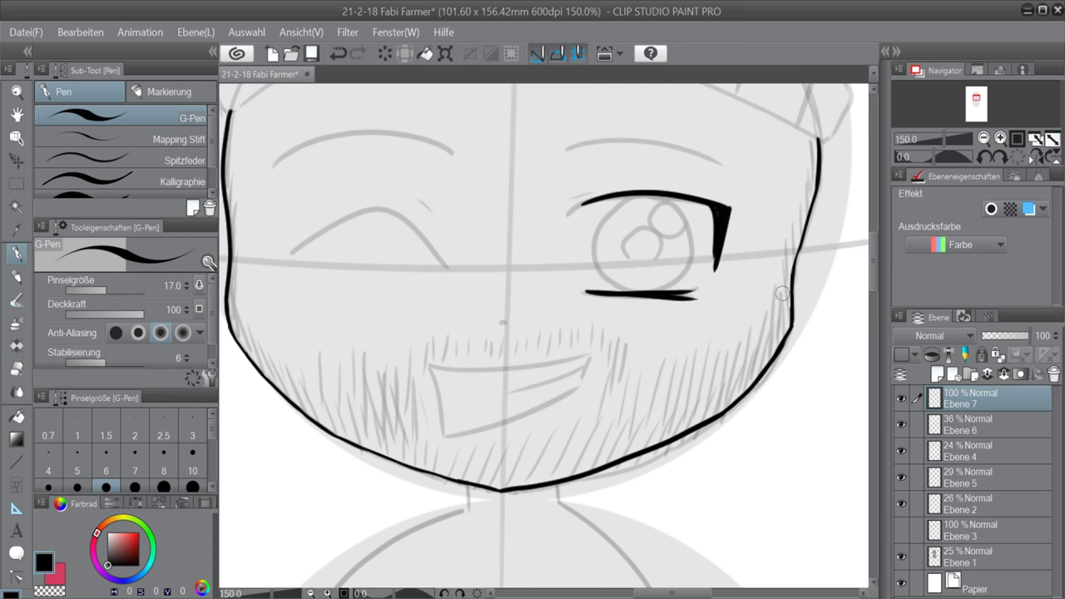
{"action": "key", "text": "ctrl+z"}
{"action": "key", "text": "ctrl+z"}
{"action": "left_click_drag", "start_coordinate": [595, 286], "coordinate": [695, 290]}
Step: Ink the open eye's round iris with the curved pupil shape and a small highlight circle, undoing inaccurate strokes
{"action": "mouse_move", "coordinate": [630, 196]}
{"action": "left_mouse_down"}
{"action": "mouse_move", "coordinate": [620, 280]}
{"action": "mouse_move", "coordinate": [623, 203]}
{"action": "mouse_move", "coordinate": [680, 201]}
{"action": "mouse_move", "coordinate": [612, 272]}
{"action": "mouse_move", "coordinate": [603, 251]}
{"action": "mouse_move", "coordinate": [679, 198]}
{"action": "mouse_move", "coordinate": [607, 225]}
{"action": "mouse_move", "coordinate": [668, 200]}
{"action": "mouse_move", "coordinate": [611, 223]}
{"action": "mouse_move", "coordinate": [647, 194]}
{"action": "mouse_move", "coordinate": [665, 208]}
{"action": "mouse_move", "coordinate": [637, 193]}
{"action": "mouse_move", "coordinate": [670, 248]}
{"action": "mouse_move", "coordinate": [634, 249]}
{"action": "left_mouse_up"}
{"action": "key", "text": "ctrl+z"}
{"action": "key", "text": "ctrl+z"}
{"action": "key", "text": "ctrl+z"}
{"action": "key", "text": "ctrl+z"}
{"action": "key", "text": "ctrl+z"}
{"action": "key", "text": "ctrl+z"}
{"action": "key", "text": "ctrl+z"}
{"action": "key", "text": "ctrl+z"}
Step: Lower the opacity of Ebene 1 to 18% and Ebene 2 to 6%, and reselect the line art layer Ebene 7
{"action": "left_click", "coordinate": [969, 556]}
{"action": "left_click_drag", "start_coordinate": [996, 336], "coordinate": [984, 337]}
{"action": "left_click", "coordinate": [965, 505]}
{"action": "left_click", "coordinate": [969, 398]}
Step: Ink the winking eye's closed arc and the small crease above its inner end
{"action": "left_click_drag", "start_coordinate": [653, 498], "coordinate": [752, 498]}
{"action": "mouse_move", "coordinate": [389, 250]}
{"action": "left_mouse_down"}
{"action": "mouse_move", "coordinate": [524, 249]}
{"action": "mouse_move", "coordinate": [540, 266]}
{"action": "left_mouse_up"}
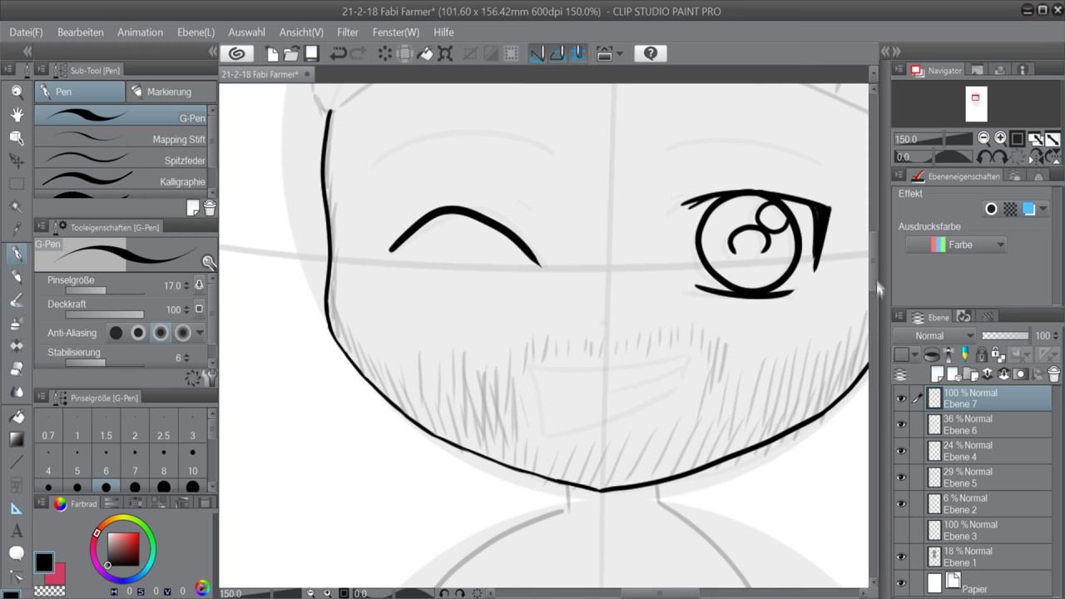
{"action": "scroll", "coordinate": [679, 279], "scroll_direction": "up", "scroll_amount": 2}
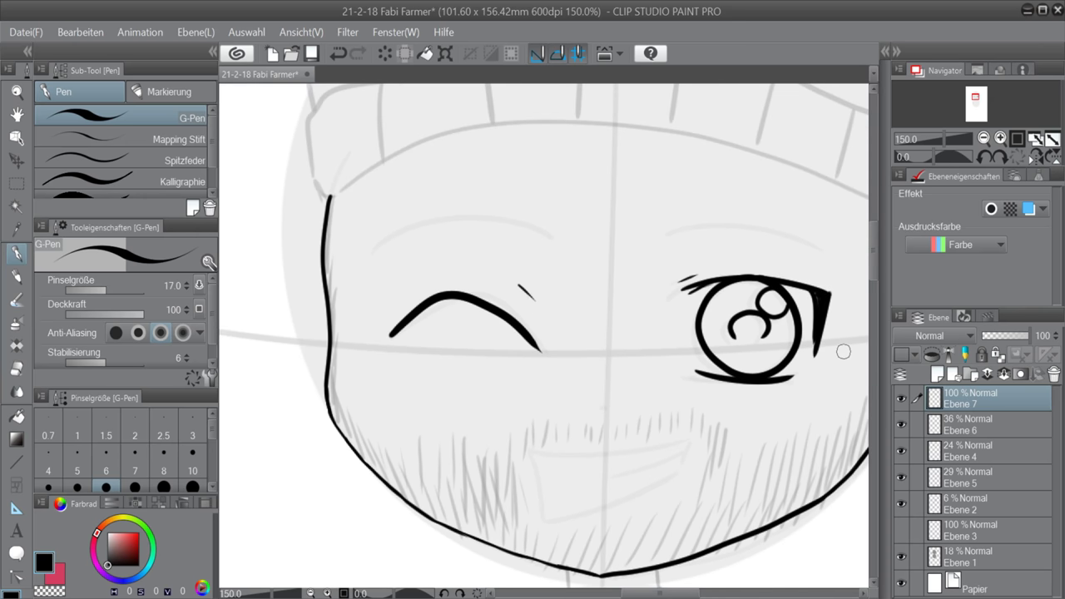
Step: Re-ink the small crease above the winking eye and ink thick, tapered eyebrows over both eyes
{"action": "key", "text": "ctrl+z"}
{"action": "left_click_drag", "start_coordinate": [514, 273], "coordinate": [531, 280]}
{"action": "mouse_move", "coordinate": [672, 233]}
{"action": "left_mouse_down"}
{"action": "mouse_move", "coordinate": [805, 231]}
{"action": "mouse_move", "coordinate": [857, 252]}
{"action": "mouse_move", "coordinate": [839, 249]}
{"action": "left_mouse_up"}
{"action": "key", "text": "ctrl+z"}
{"action": "key", "text": "ctrl+z"}
{"action": "key", "text": "ctrl+z"}
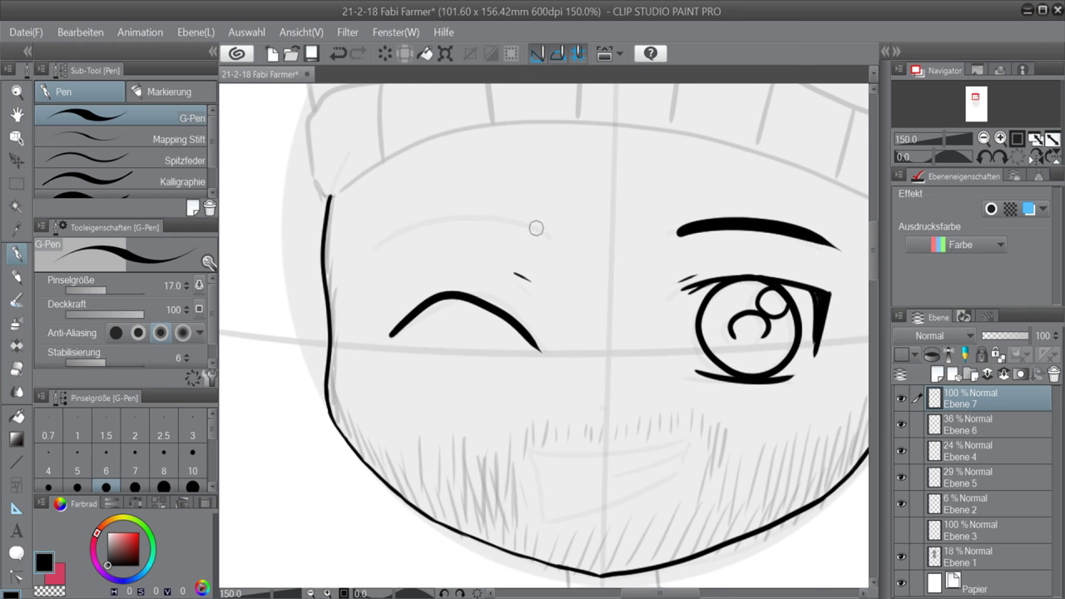
{"action": "left_click_drag", "start_coordinate": [537, 227], "coordinate": [372, 248]}
Step: Ink the slightly rising upper line of the open grin, redoing inaccurate strokes
{"action": "left_click_drag", "start_coordinate": [874, 276], "coordinate": [874, 286]}
{"action": "mouse_move", "coordinate": [530, 371]}
{"action": "left_mouse_down"}
{"action": "mouse_move", "coordinate": [543, 422]}
{"action": "mouse_move", "coordinate": [705, 362]}
{"action": "left_mouse_up"}
{"action": "mouse_move", "coordinate": [543, 423]}
{"action": "left_mouse_down"}
{"action": "mouse_move", "coordinate": [681, 388]}
{"action": "mouse_move", "coordinate": [697, 367]}
{"action": "left_mouse_up"}
{"action": "key", "text": "ctrl+z"}
{"action": "key", "text": "ctrl+z"}
{"action": "key", "text": "ctrl+z"}
{"action": "left_click_drag", "start_coordinate": [533, 377], "coordinate": [700, 363]}
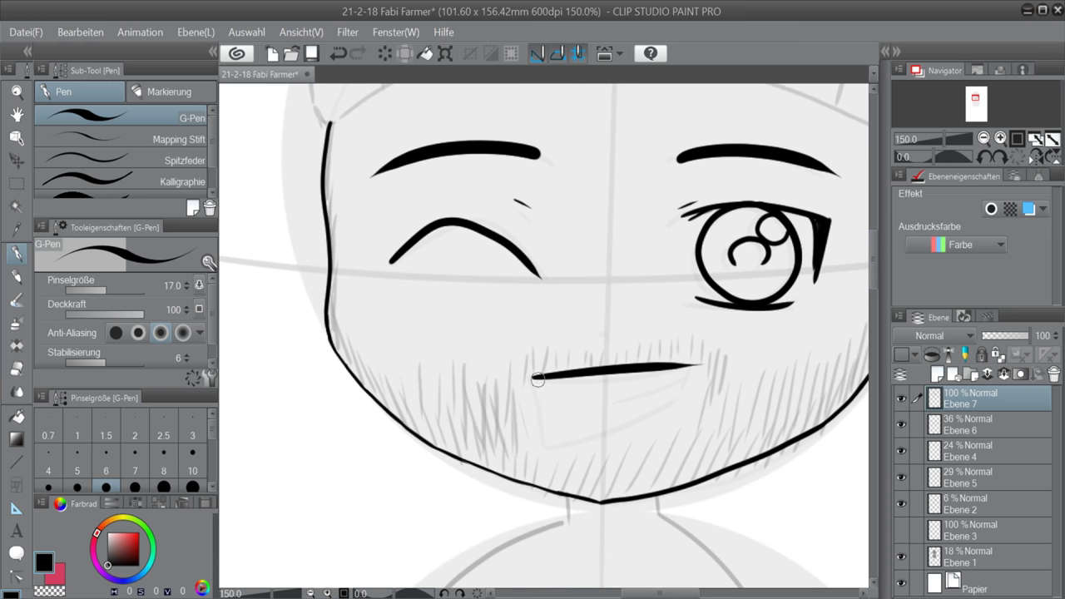
Step: Ink the grin's short side and slanted lower edge along the sketch so the mouth outline closes
{"action": "left_click_drag", "start_coordinate": [532, 379], "coordinate": [542, 446]}
{"action": "left_click_drag", "start_coordinate": [542, 446], "coordinate": [684, 391]}
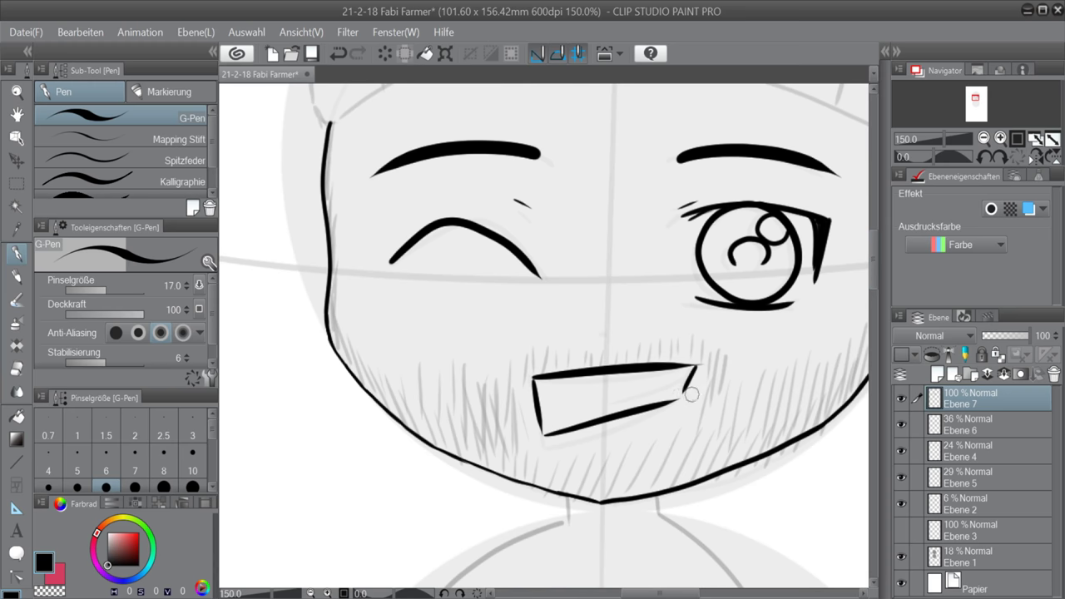
{"action": "key", "text": "ctrl+z"}
{"action": "key", "text": "ctrl+z"}
{"action": "left_click_drag", "start_coordinate": [532, 378], "coordinate": [543, 448]}
{"action": "left_click_drag", "start_coordinate": [543, 448], "coordinate": [690, 376]}
Step: Ink a thin dividing line between the teeth inside the grin and add a small dot for the nose
{"action": "left_click_drag", "start_coordinate": [617, 395], "coordinate": [684, 378]}
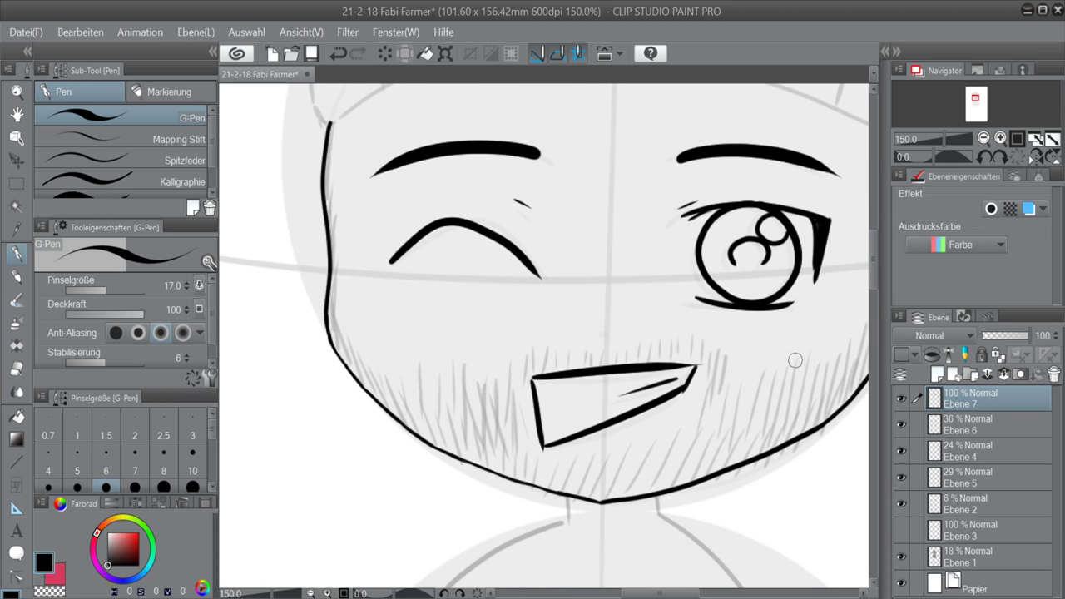
{"action": "key", "text": "ctrl+z"}
{"action": "left_click_drag", "start_coordinate": [546, 409], "coordinate": [572, 407]}
{"action": "key", "text": "ctrl+z"}
{"action": "key", "text": "ctrl+z"}
{"action": "left_click_drag", "start_coordinate": [680, 379], "coordinate": [556, 411]}
{"action": "key", "text": "ctrl+z"}
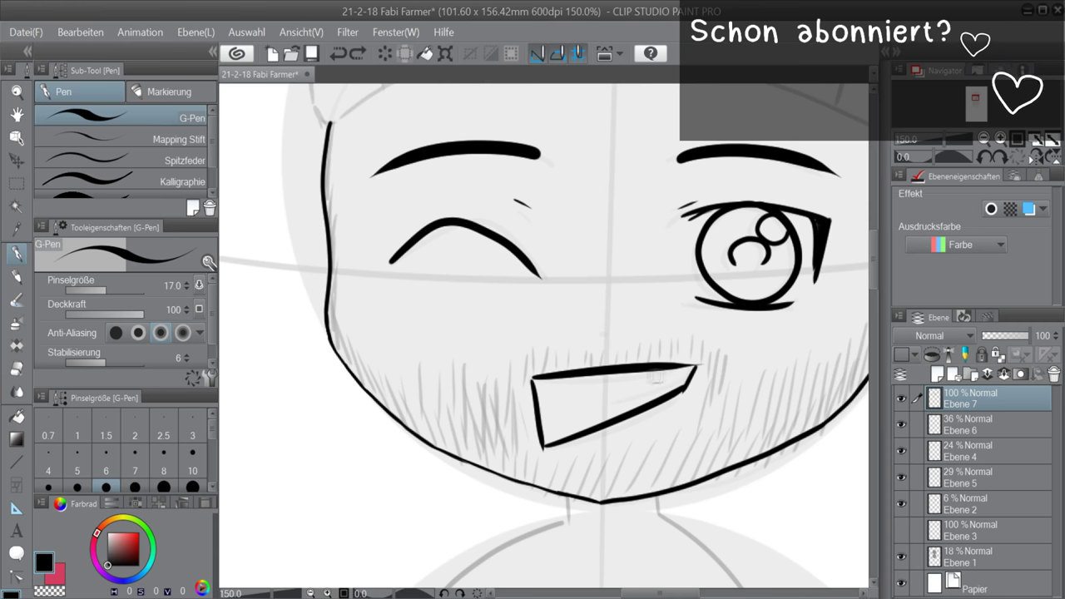
{"action": "left_click_drag", "start_coordinate": [676, 379], "coordinate": [538, 407]}
{"action": "key", "text": "ctrl+z"}
{"action": "mouse_move", "coordinate": [687, 369]}
{"action": "left_mouse_down"}
{"action": "mouse_move", "coordinate": [553, 399]}
{"action": "mouse_move", "coordinate": [687, 372]}
{"action": "left_mouse_up"}
{"action": "key", "text": "ctrl+z"}
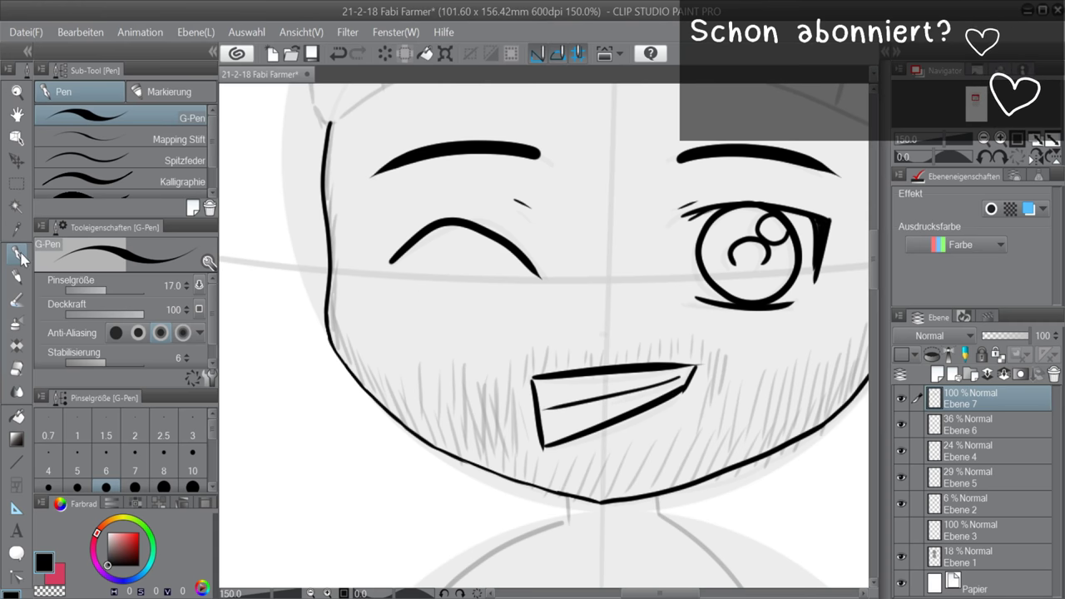
{"action": "left_click", "coordinate": [604, 333]}
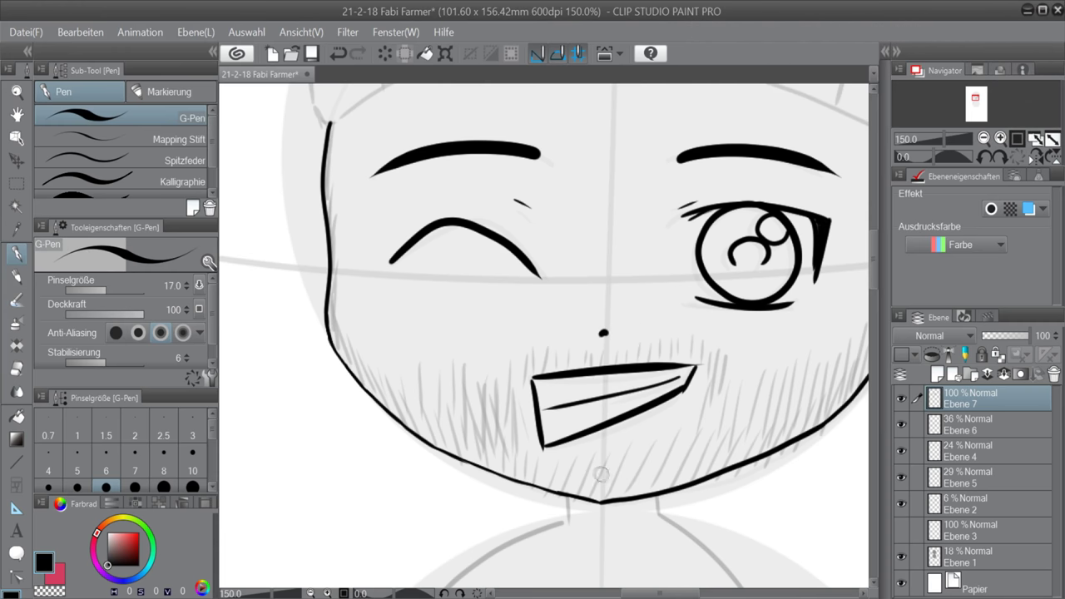
Step: Add the new layer Ebene 8 and ink the thick outline of the beanie's folded brim on it
{"action": "left_click_drag", "start_coordinate": [874, 263], "coordinate": [874, 233]}
{"action": "key", "text": "ctrl+minus"}
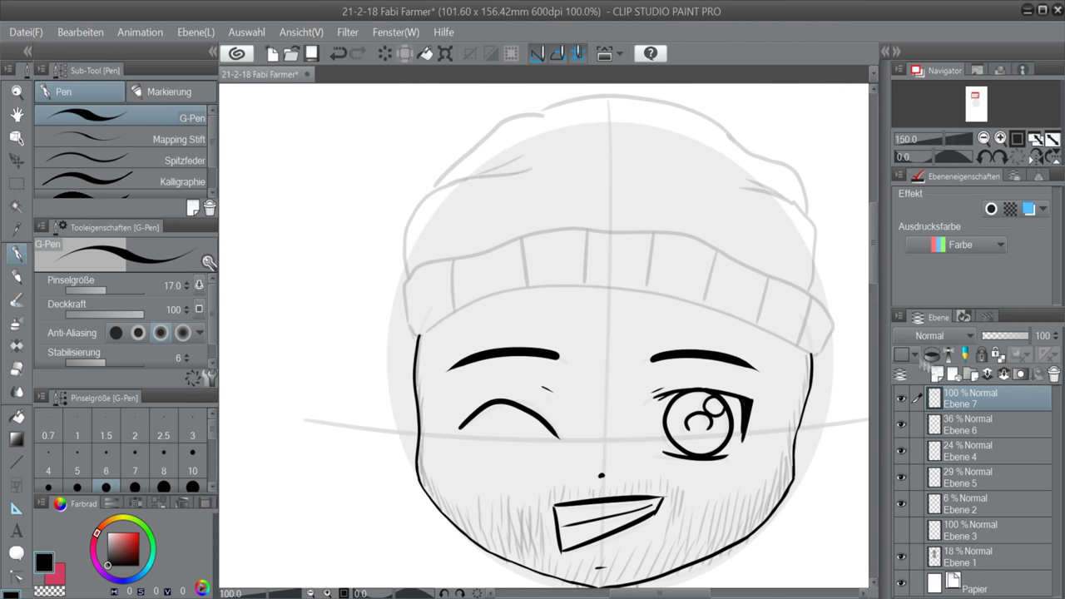
{"action": "left_click", "coordinate": [937, 374]}
{"action": "left_click_drag", "start_coordinate": [403, 288], "coordinate": [409, 341]}
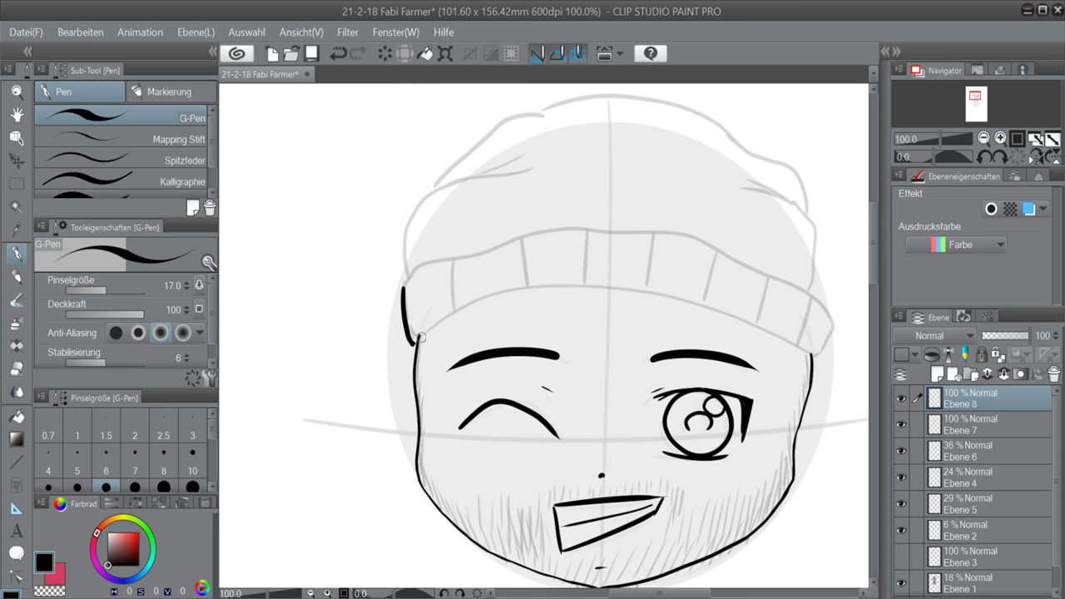
{"action": "key", "text": "ctrl+z"}
{"action": "key", "text": "ctrl+z"}
{"action": "key", "text": "ctrl+z"}
{"action": "left_click_drag", "start_coordinate": [403, 288], "coordinate": [416, 339]}
{"action": "mouse_move", "coordinate": [417, 339]}
{"action": "left_mouse_down"}
{"action": "mouse_move", "coordinate": [480, 296]}
{"action": "mouse_move", "coordinate": [692, 295]}
{"action": "mouse_move", "coordinate": [813, 357]}
{"action": "mouse_move", "coordinate": [834, 320]}
{"action": "mouse_move", "coordinate": [708, 242]}
{"action": "mouse_move", "coordinate": [606, 230]}
{"action": "mouse_move", "coordinate": [423, 264]}
{"action": "mouse_move", "coordinate": [399, 296]}
{"action": "left_mouse_up"}
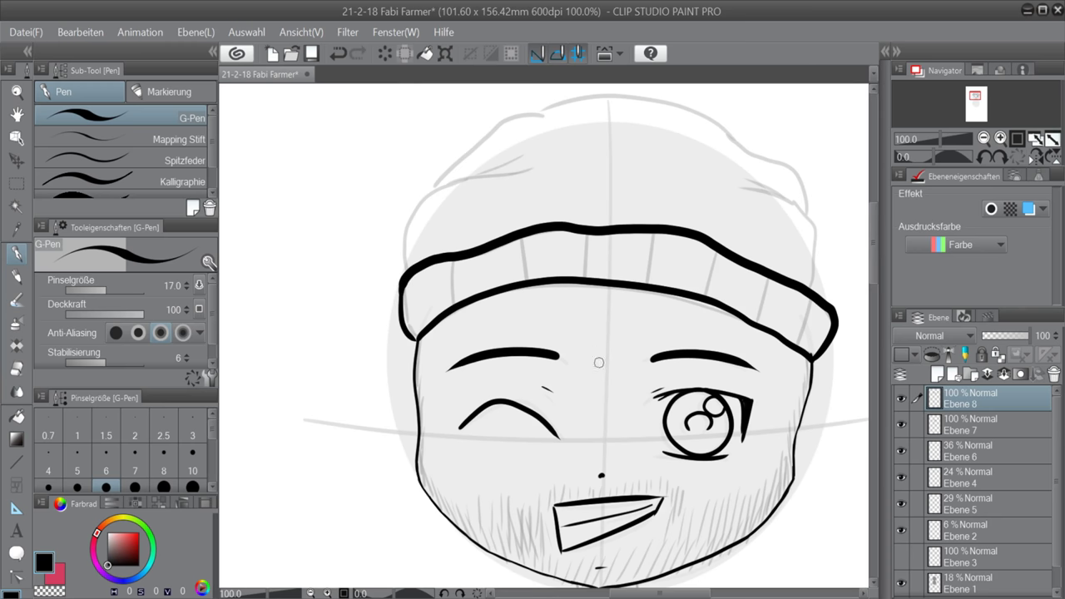
Step: Ink the short vertical rib lines across the beanie's brim, redoing inaccurate ones
{"action": "left_click_drag", "start_coordinate": [811, 299], "coordinate": [801, 341]}
{"action": "left_click_drag", "start_coordinate": [768, 274], "coordinate": [759, 320]}
{"action": "left_click_drag", "start_coordinate": [712, 252], "coordinate": [705, 293]}
{"action": "left_click_drag", "start_coordinate": [654, 234], "coordinate": [646, 283]}
{"action": "left_click_drag", "start_coordinate": [586, 231], "coordinate": [584, 278]}
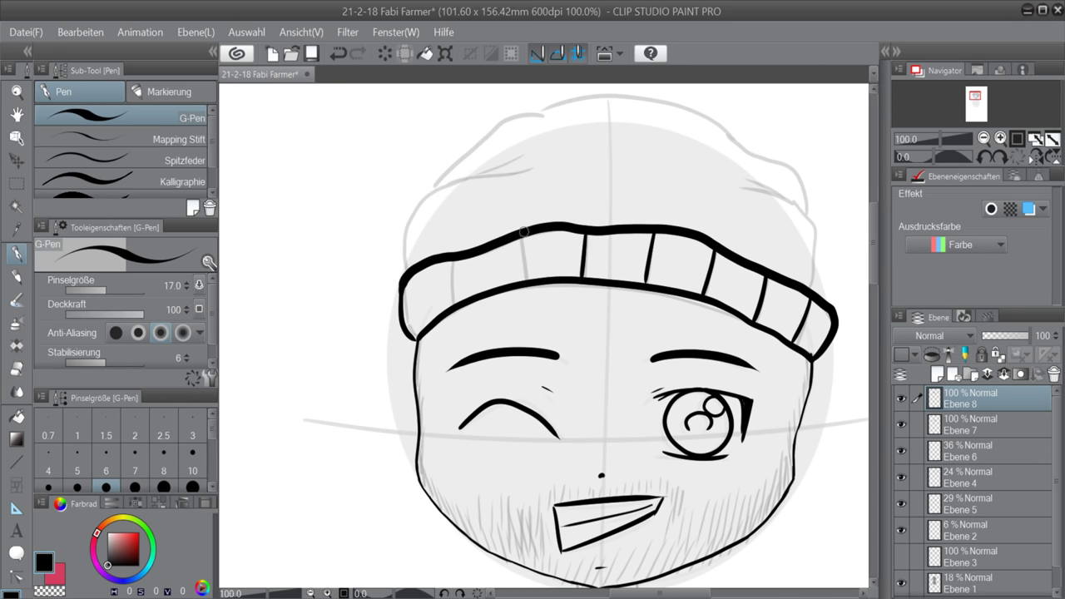
{"action": "left_click_drag", "start_coordinate": [524, 233], "coordinate": [523, 280]}
{"action": "left_click_drag", "start_coordinate": [451, 256], "coordinate": [453, 308]}
{"action": "key", "text": "ctrl+z"}
{"action": "key", "text": "ctrl+z"}
{"action": "left_click_drag", "start_coordinate": [450, 260], "coordinate": [454, 306]}
{"action": "key", "text": "ctrl+z"}
Step: Ink the beanie's crown outline above the brim with tapered fabric folds on both sides
{"action": "mouse_move", "coordinate": [405, 267]}
{"action": "left_mouse_down"}
{"action": "mouse_move", "coordinate": [439, 180]}
{"action": "mouse_move", "coordinate": [404, 254]}
{"action": "mouse_move", "coordinate": [527, 147]}
{"action": "left_mouse_up"}
{"action": "key", "text": "ctrl+z"}
{"action": "left_click_drag", "start_coordinate": [477, 173], "coordinate": [569, 155]}
{"action": "mouse_move", "coordinate": [435, 181]}
{"action": "left_mouse_down"}
{"action": "mouse_move", "coordinate": [516, 113]}
{"action": "mouse_move", "coordinate": [567, 119]}
{"action": "left_mouse_up"}
{"action": "mouse_move", "coordinate": [537, 109]}
{"action": "left_mouse_down"}
{"action": "mouse_move", "coordinate": [551, 102]}
{"action": "mouse_move", "coordinate": [761, 151]}
{"action": "mouse_move", "coordinate": [808, 215]}
{"action": "left_mouse_up"}
{"action": "left_click_drag", "start_coordinate": [809, 283], "coordinate": [811, 289]}
{"action": "left_click_drag", "start_coordinate": [712, 182], "coordinate": [831, 304]}
{"action": "left_click_drag", "start_coordinate": [785, 200], "coordinate": [675, 201]}
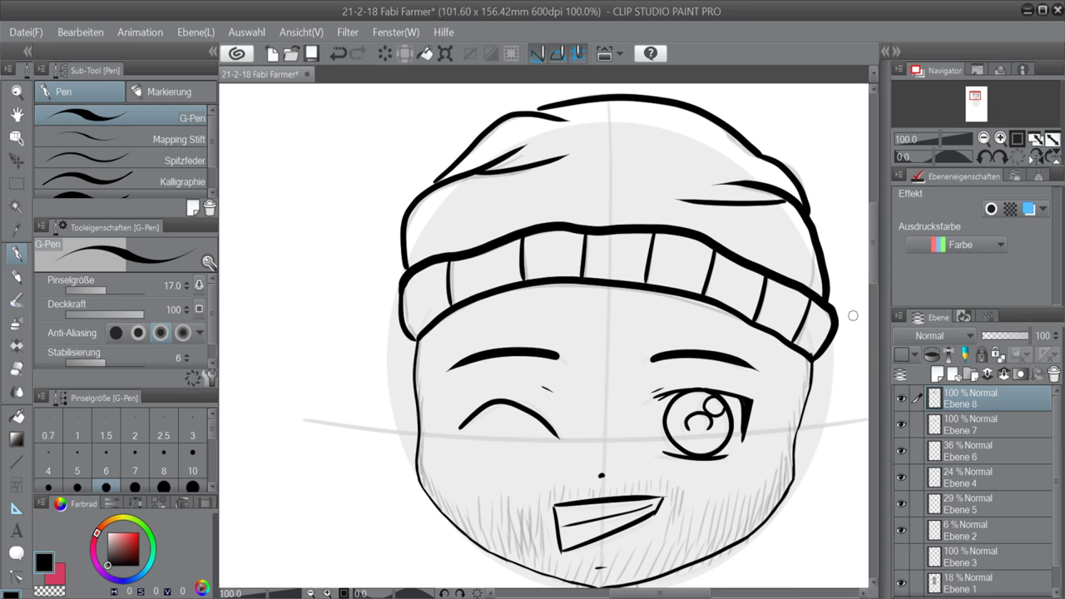
{"action": "left_click_drag", "start_coordinate": [874, 249], "coordinate": [873, 277]}
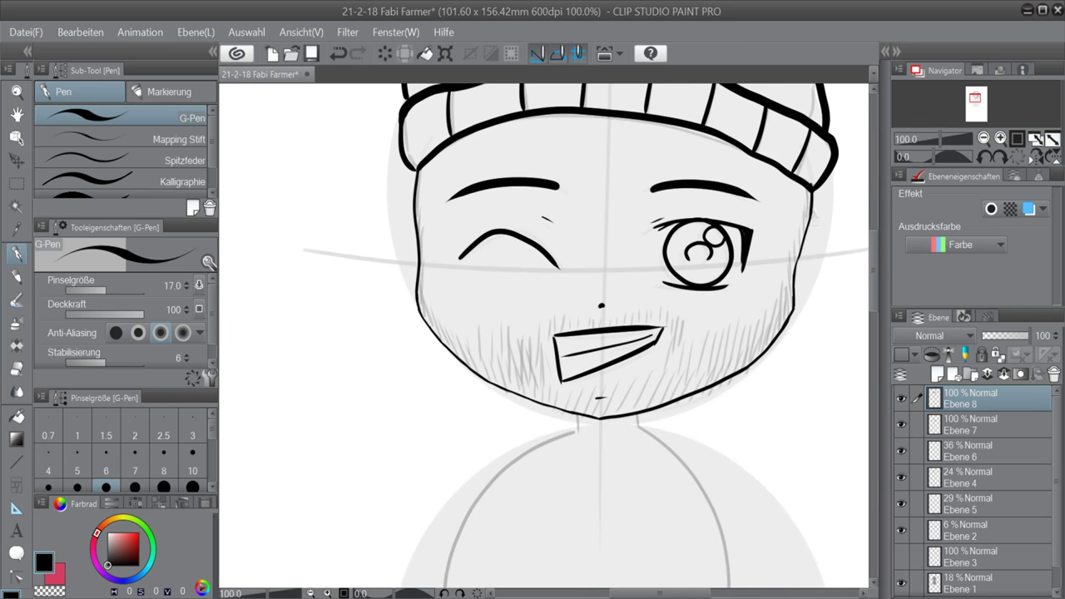
{"action": "left_click_drag", "start_coordinate": [816, 191], "coordinate": [800, 273]}
{"action": "key", "text": "Tab"}
{"action": "key", "text": "Tab"}
{"action": "key", "text": "ctrl+z"}
Step: Add the layer Ebene 9 beneath Ebene 8 and ink jagged hair strands under the brim on the open eye's side
{"action": "left_click", "coordinate": [938, 375]}
{"action": "left_click_drag", "start_coordinate": [948, 398], "coordinate": [951, 434]}
{"action": "left_click_drag", "start_coordinate": [813, 190], "coordinate": [805, 247]}
{"action": "key", "text": "ctrl+z"}
{"action": "left_click_drag", "start_coordinate": [814, 189], "coordinate": [804, 258]}
{"action": "key", "text": "ctrl+z"}
{"action": "left_click_drag", "start_coordinate": [814, 189], "coordinate": [799, 259]}
{"action": "key", "text": "ctrl+z"}
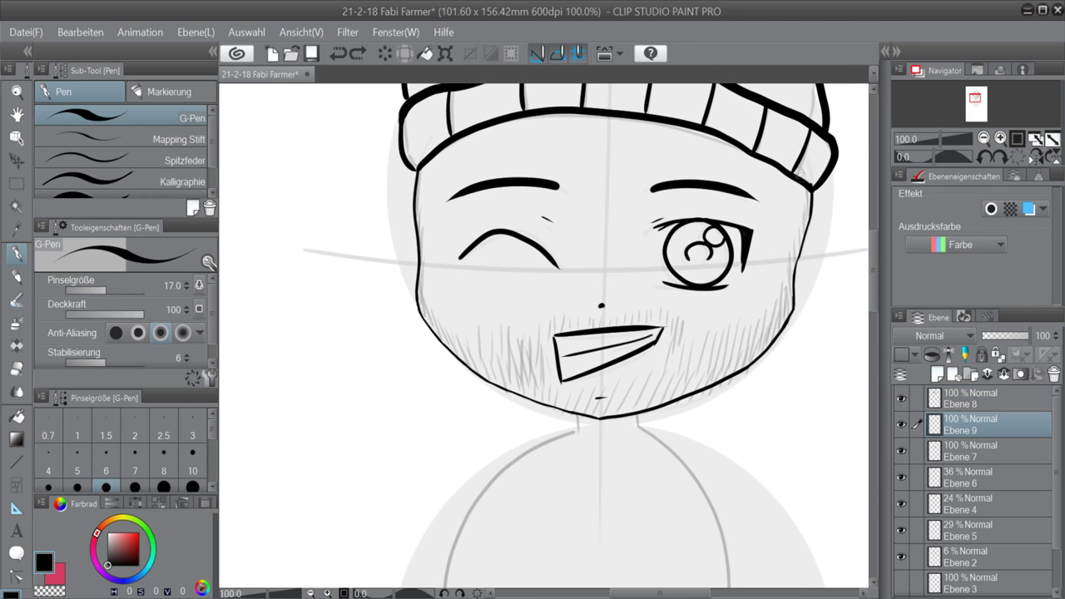
{"action": "left_click_drag", "start_coordinate": [814, 182], "coordinate": [801, 243]}
{"action": "left_click_drag", "start_coordinate": [775, 169], "coordinate": [788, 200]}
{"action": "left_click_drag", "start_coordinate": [787, 178], "coordinate": [793, 203]}
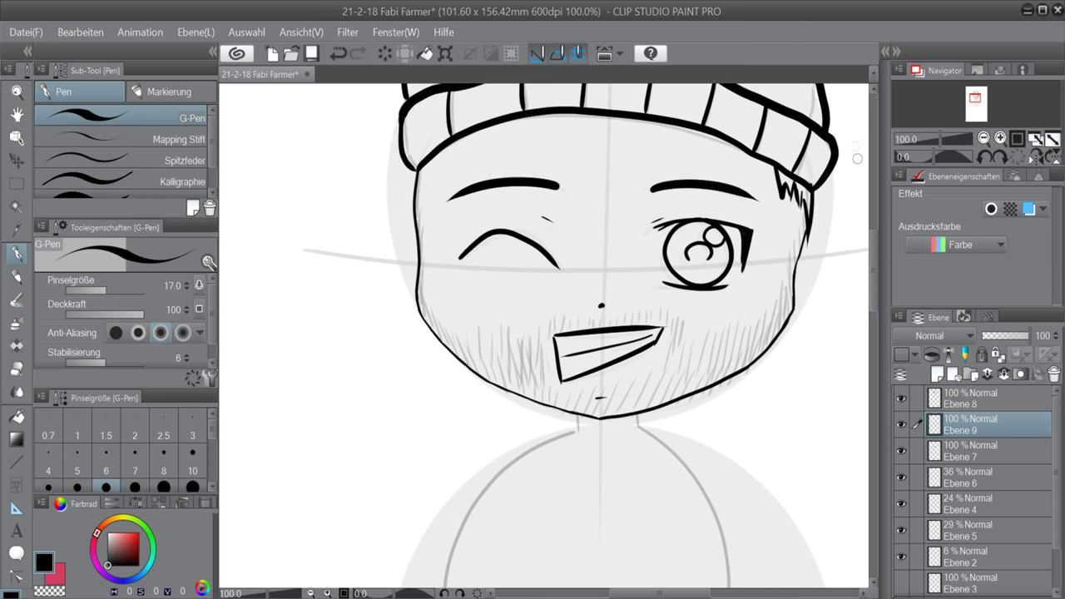
Step: Ink matching jagged hair strands under the brim on the winking eye's side
{"action": "left_click_drag", "start_coordinate": [413, 172], "coordinate": [404, 233]}
{"action": "left_click_drag", "start_coordinate": [426, 174], "coordinate": [421, 203]}
{"action": "left_click_drag", "start_coordinate": [443, 158], "coordinate": [434, 179]}
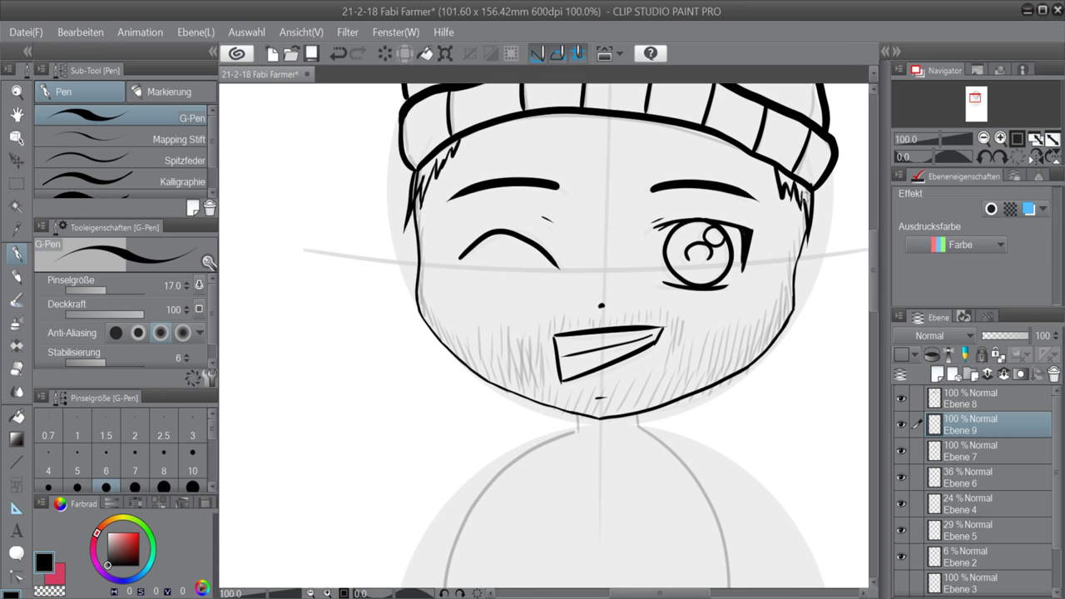
Step: Trace the face outline with a thicker line from the temples down both cheeks to the chin, redoing inaccurate strokes
{"action": "mouse_move", "coordinate": [409, 198]}
{"action": "left_mouse_down"}
{"action": "mouse_move", "coordinate": [424, 321]}
{"action": "mouse_move", "coordinate": [588, 418]}
{"action": "mouse_move", "coordinate": [794, 306]}
{"action": "left_mouse_up"}
{"action": "key", "text": "ctrl+z"}
{"action": "mouse_move", "coordinate": [413, 203]}
{"action": "left_mouse_down"}
{"action": "mouse_move", "coordinate": [416, 306]}
{"action": "mouse_move", "coordinate": [509, 391]}
{"action": "mouse_move", "coordinate": [607, 421]}
{"action": "mouse_move", "coordinate": [763, 341]}
{"action": "mouse_move", "coordinate": [757, 321]}
{"action": "left_mouse_up"}
{"action": "key", "text": "ctrl+z"}
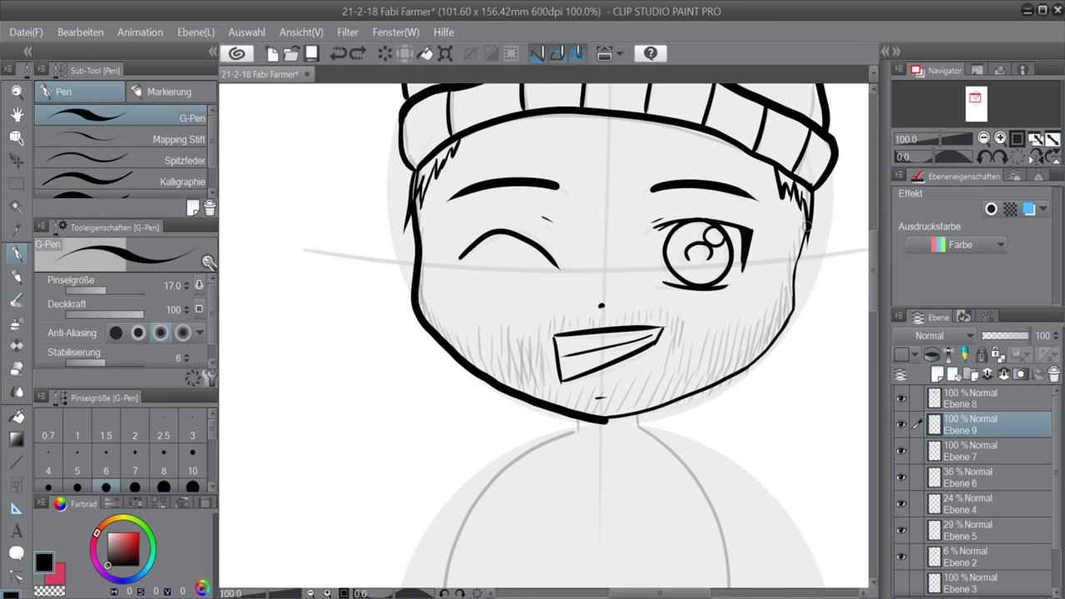
{"action": "mouse_move", "coordinate": [809, 222]}
{"action": "left_mouse_down"}
{"action": "mouse_move", "coordinate": [722, 376]}
{"action": "mouse_move", "coordinate": [606, 420]}
{"action": "mouse_move", "coordinate": [788, 307]}
{"action": "mouse_move", "coordinate": [606, 421]}
{"action": "left_mouse_up"}
{"action": "key", "text": "ctrl+z"}
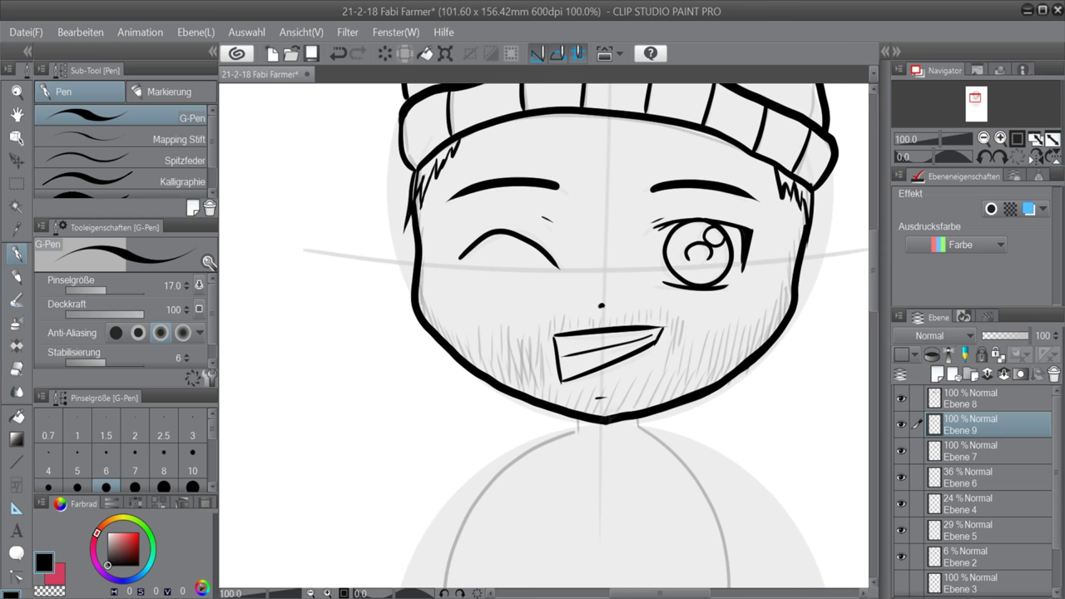
Step: Add pointed hair tufts sticking out beneath the beanie on both sides and check Ebene 9 by toggling its visibility
{"action": "left_click_drag", "start_coordinate": [835, 310], "coordinate": [872, 283]}
{"action": "key", "text": "ctrl+minus"}
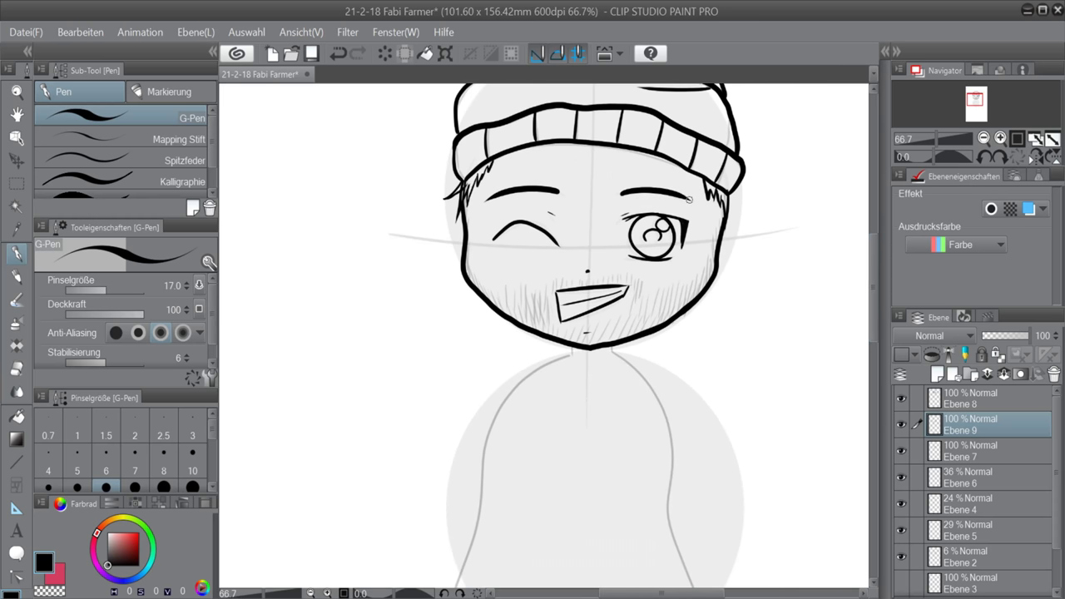
{"action": "left_click", "coordinate": [902, 426]}
{"action": "left_click", "coordinate": [902, 426]}
{"action": "left_click_drag", "start_coordinate": [873, 308], "coordinate": [874, 317]}
Step: Add the layer Ebene 10 above Ebene 9 and choose the G-Pen at brush size 15
{"action": "left_click", "coordinate": [936, 374]}
{"action": "key", "text": "b"}
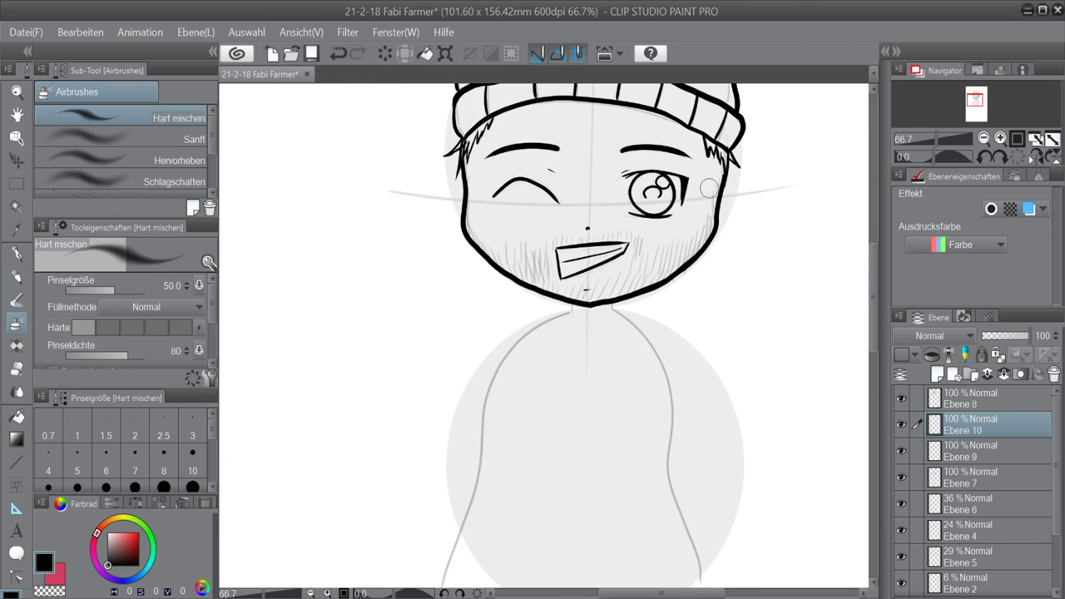
{"action": "left_click", "coordinate": [24, 259]}
{"action": "scroll", "coordinate": [712, 190], "scroll_direction": "up", "scroll_amount": 3}
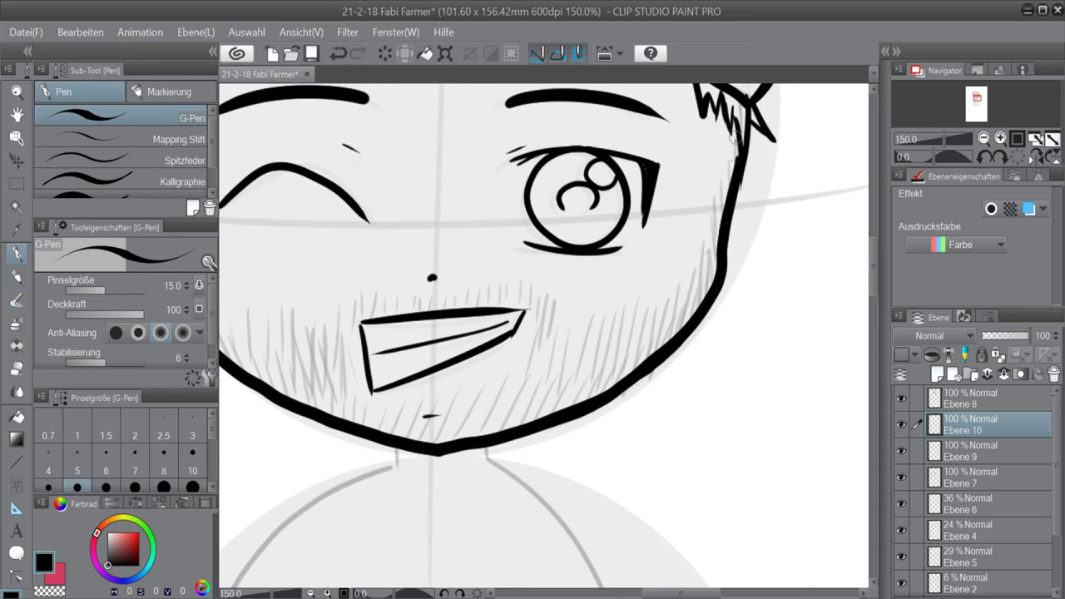
Step: Ink short beard hairs along the jaw from the open eye's cheek to just past the chin
{"action": "left_click_drag", "start_coordinate": [707, 250], "coordinate": [691, 329]}
{"action": "left_click_drag", "start_coordinate": [682, 291], "coordinate": [661, 350]}
{"action": "left_click_drag", "start_coordinate": [640, 312], "coordinate": [599, 399]}
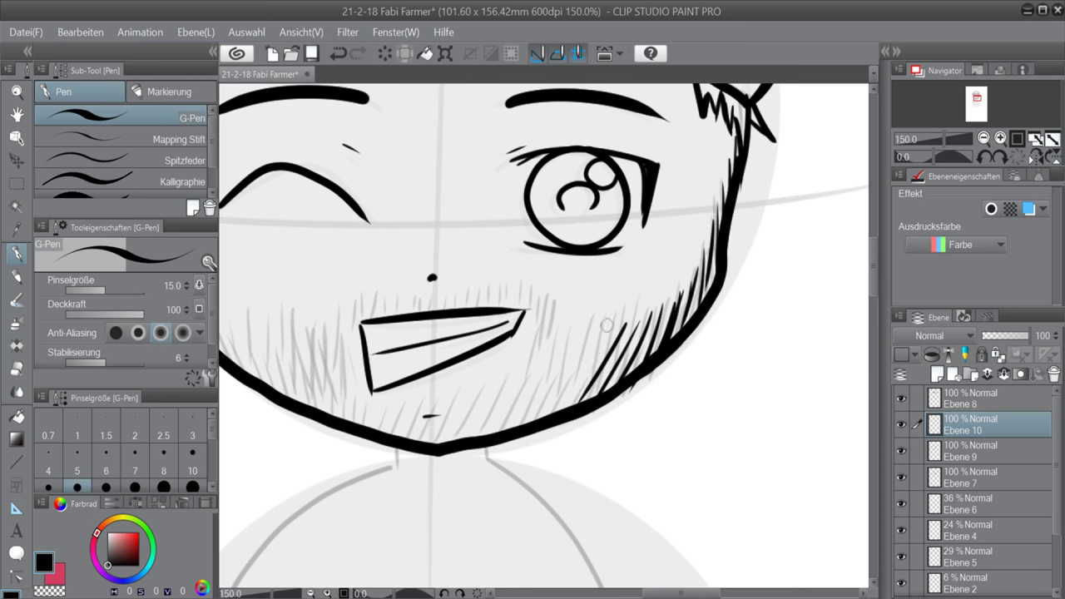
{"action": "left_click_drag", "start_coordinate": [582, 328], "coordinate": [536, 420]}
{"action": "left_click_drag", "start_coordinate": [553, 336], "coordinate": [524, 424]}
{"action": "mouse_move", "coordinate": [550, 300]}
{"action": "left_mouse_down"}
{"action": "mouse_move", "coordinate": [532, 408]}
{"action": "mouse_move", "coordinate": [500, 425]}
{"action": "left_mouse_up"}
{"action": "mouse_move", "coordinate": [495, 378]}
{"action": "left_mouse_down"}
{"action": "mouse_move", "coordinate": [462, 439]}
{"action": "mouse_move", "coordinate": [441, 443]}
{"action": "left_mouse_up"}
{"action": "left_click_drag", "start_coordinate": [445, 387], "coordinate": [412, 449]}
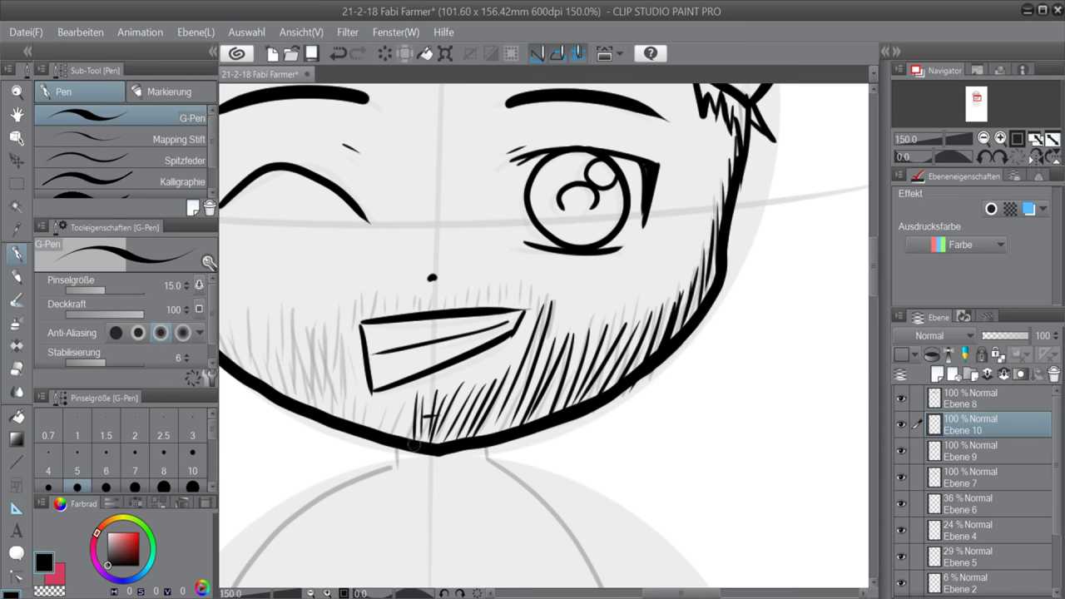
{"action": "left_click_drag", "start_coordinate": [406, 395], "coordinate": [392, 437]}
{"action": "left_click_drag", "start_coordinate": [386, 384], "coordinate": [366, 429]}
Step: Ink the remaining beard hairs beside the mouth and up along the jaw on the winking eye's side
{"action": "left_click", "coordinate": [673, 585]}
{"action": "left_click_drag", "start_coordinate": [678, 593], "coordinate": [663, 593]}
{"action": "mouse_move", "coordinate": [473, 314]}
{"action": "left_mouse_down"}
{"action": "mouse_move", "coordinate": [487, 422]}
{"action": "mouse_move", "coordinate": [478, 425]}
{"action": "left_mouse_up"}
{"action": "left_click_drag", "start_coordinate": [443, 328], "coordinate": [454, 415]}
{"action": "left_click_drag", "start_coordinate": [425, 321], "coordinate": [434, 406]}
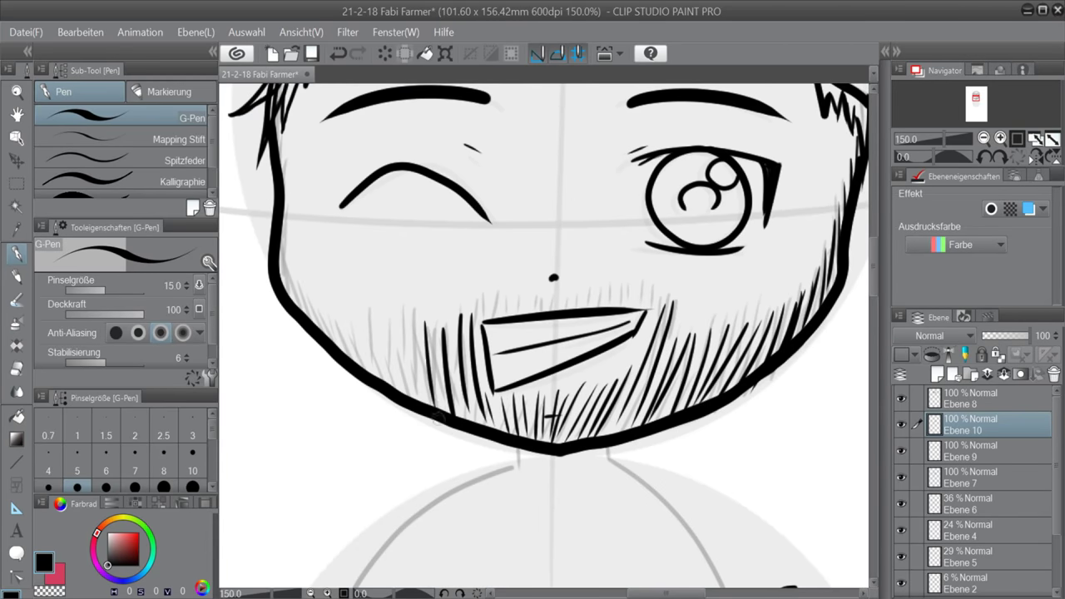
{"action": "left_click_drag", "start_coordinate": [395, 307], "coordinate": [402, 393]}
{"action": "mouse_move", "coordinate": [342, 296]}
{"action": "left_mouse_down"}
{"action": "mouse_move", "coordinate": [361, 362]}
{"action": "mouse_move", "coordinate": [342, 351]}
{"action": "left_mouse_up"}
{"action": "left_click_drag", "start_coordinate": [320, 288], "coordinate": [331, 334]}
{"action": "left_click_drag", "start_coordinate": [305, 278], "coordinate": [316, 318]}
{"action": "left_click_drag", "start_coordinate": [295, 267], "coordinate": [303, 308]}
{"action": "left_click_drag", "start_coordinate": [288, 259], "coordinate": [293, 293]}
{"action": "left_click_drag", "start_coordinate": [282, 220], "coordinate": [285, 270]}
Step: Ink a row of short moustache hairs above the grin's upper line
{"action": "left_click_drag", "start_coordinate": [661, 288], "coordinate": [654, 301]}
{"action": "left_click_drag", "start_coordinate": [638, 277], "coordinate": [631, 300]}
{"action": "mouse_move", "coordinate": [621, 277]}
{"action": "left_mouse_down"}
{"action": "mouse_move", "coordinate": [616, 301]}
{"action": "mouse_move", "coordinate": [582, 304]}
{"action": "left_mouse_up"}
{"action": "mouse_move", "coordinate": [547, 293]}
{"action": "left_mouse_down"}
{"action": "mouse_move", "coordinate": [544, 306]}
{"action": "mouse_move", "coordinate": [495, 313]}
{"action": "left_mouse_up"}
{"action": "left_click_drag", "start_coordinate": [483, 297], "coordinate": [480, 318]}
Step: Ink the short neck lines below the chin and the curved inner collar edges on both sides
{"action": "mouse_move", "coordinate": [873, 288]}
{"action": "left_mouse_down"}
{"action": "mouse_move", "coordinate": [874, 269]}
{"action": "mouse_move", "coordinate": [873, 309]}
{"action": "mouse_move", "coordinate": [874, 297]}
{"action": "left_mouse_up"}
{"action": "scroll", "coordinate": [671, 375], "scroll_direction": "down", "scroll_amount": 1}
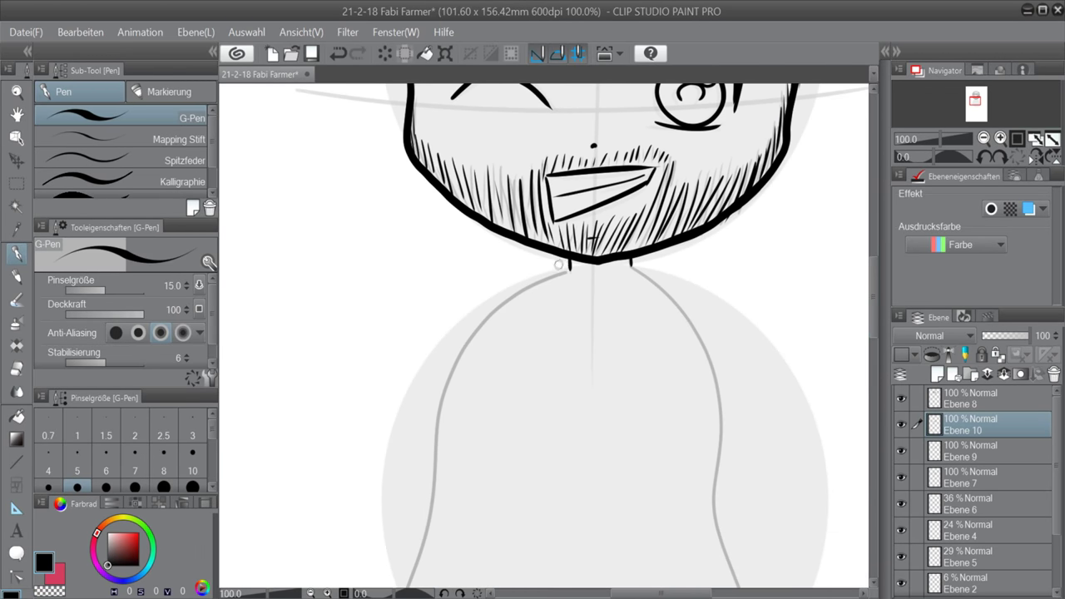
{"action": "left_click_drag", "start_coordinate": [569, 264], "coordinate": [564, 307]}
{"action": "left_click_drag", "start_coordinate": [632, 263], "coordinate": [618, 313]}
{"action": "left_click_drag", "start_coordinate": [569, 266], "coordinate": [518, 267]}
{"action": "left_click_drag", "start_coordinate": [632, 263], "coordinate": [665, 265]}
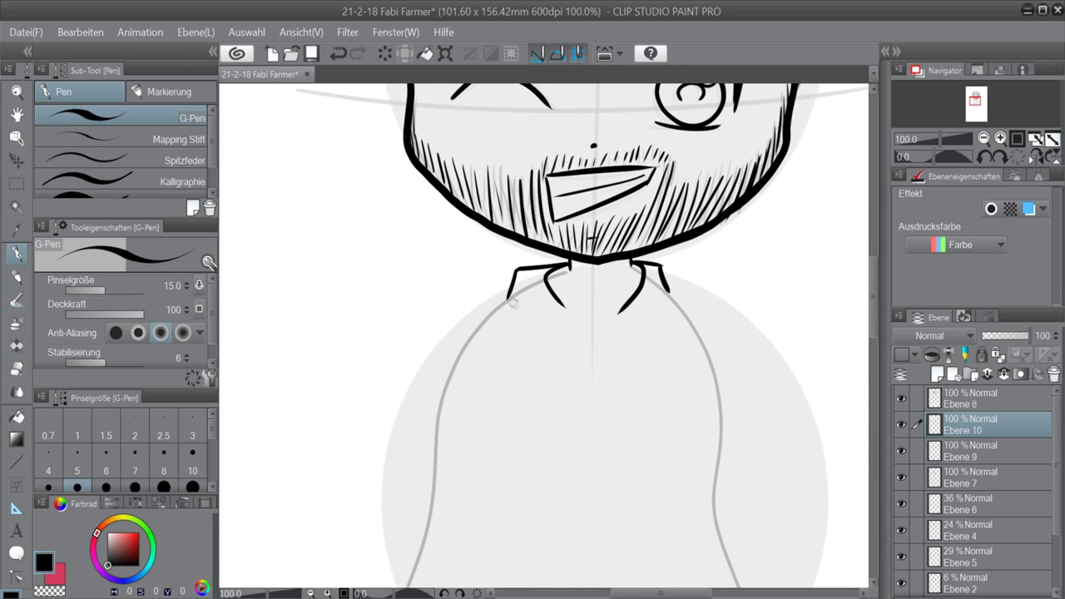
{"action": "left_click_drag", "start_coordinate": [506, 300], "coordinate": [556, 328]}
{"action": "left_click_drag", "start_coordinate": [667, 293], "coordinate": [629, 336]}
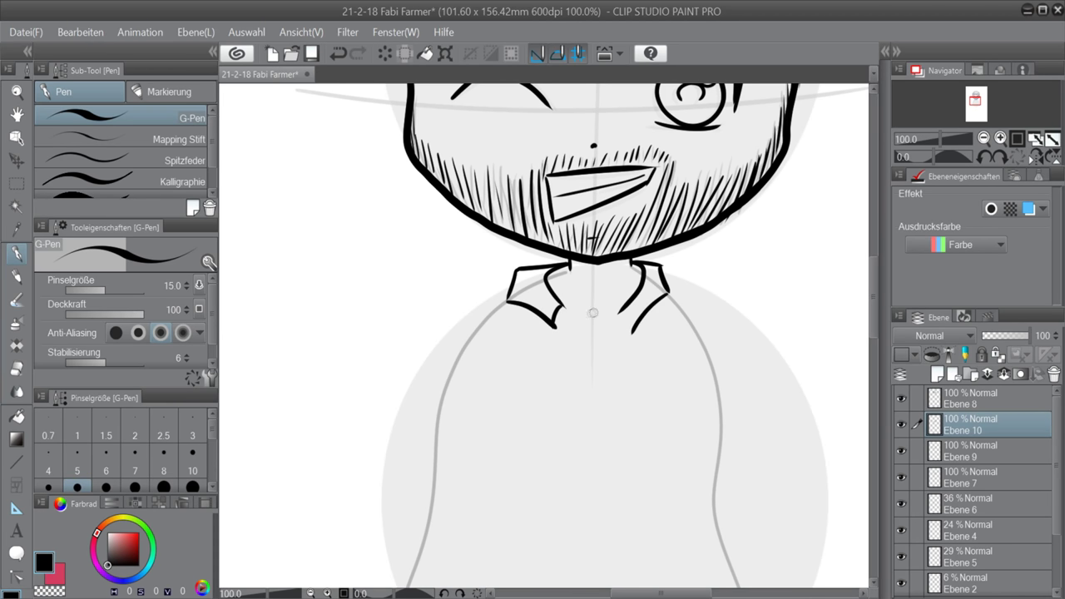
{"action": "key", "text": "ctrl+z"}
{"action": "key", "text": "ctrl+z"}
{"action": "key", "text": "ctrl+z"}
{"action": "key", "text": "ctrl+z"}
{"action": "key", "text": "ctrl+z"}
{"action": "key", "text": "ctrl+z"}
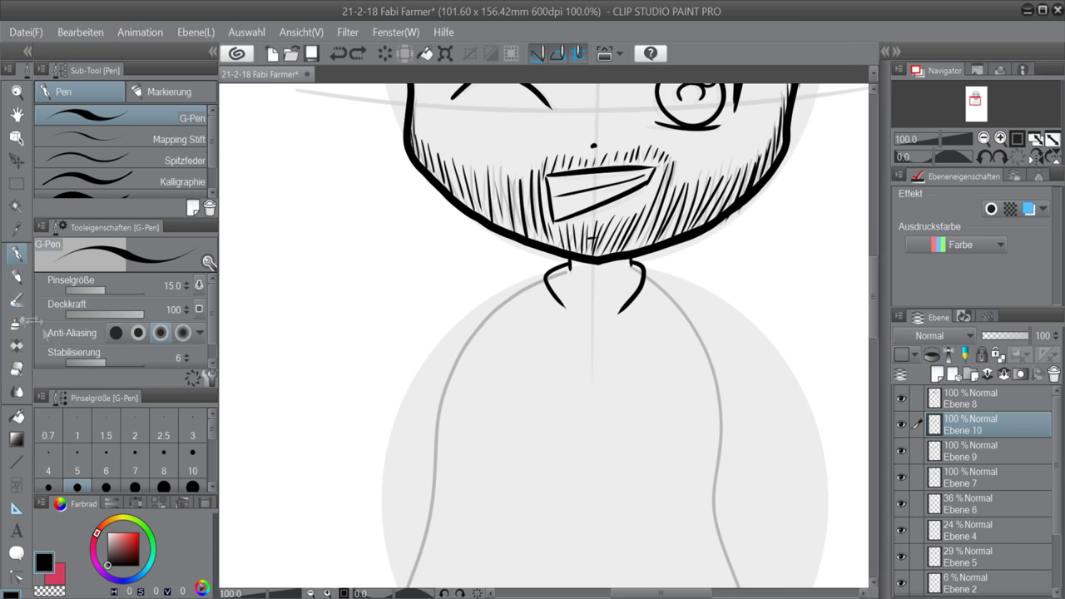
Step: Ink the pointed outer collar flaps on both sides of the neck, redoing inaccurate strokes
{"action": "key", "text": "ctrl+y"}
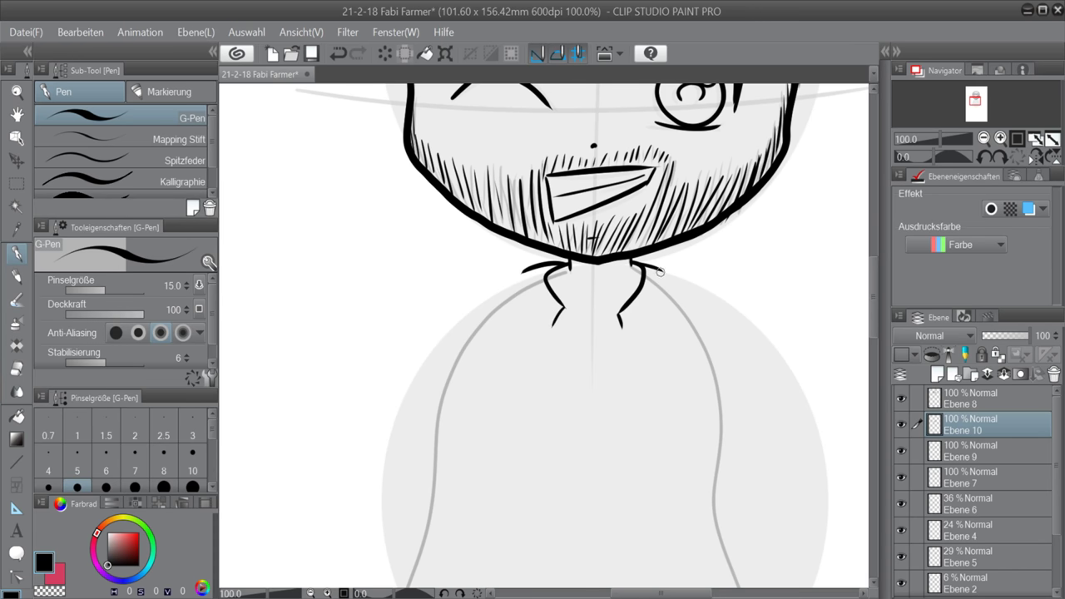
{"action": "mouse_move", "coordinate": [647, 267]}
{"action": "left_mouse_down"}
{"action": "mouse_move", "coordinate": [669, 290]}
{"action": "mouse_move", "coordinate": [623, 326]}
{"action": "left_mouse_up"}
{"action": "key", "text": "ctrl+z"}
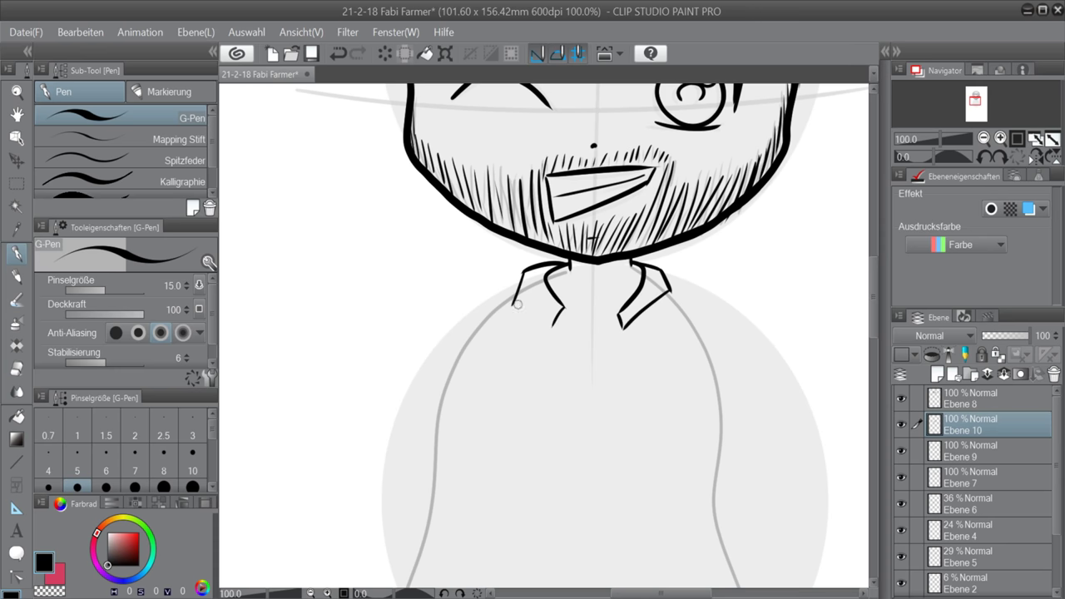
{"action": "key", "text": "ctrl+z"}
{"action": "key", "text": "ctrl+z"}
{"action": "key", "text": "ctrl+z"}
{"action": "key", "text": "ctrl+z"}
{"action": "mouse_move", "coordinate": [661, 268]}
{"action": "left_mouse_down"}
{"action": "mouse_move", "coordinate": [682, 302]}
{"action": "mouse_move", "coordinate": [626, 322]}
{"action": "left_mouse_up"}
{"action": "key", "text": "ctrl+z"}
{"action": "key", "text": "ctrl+z"}
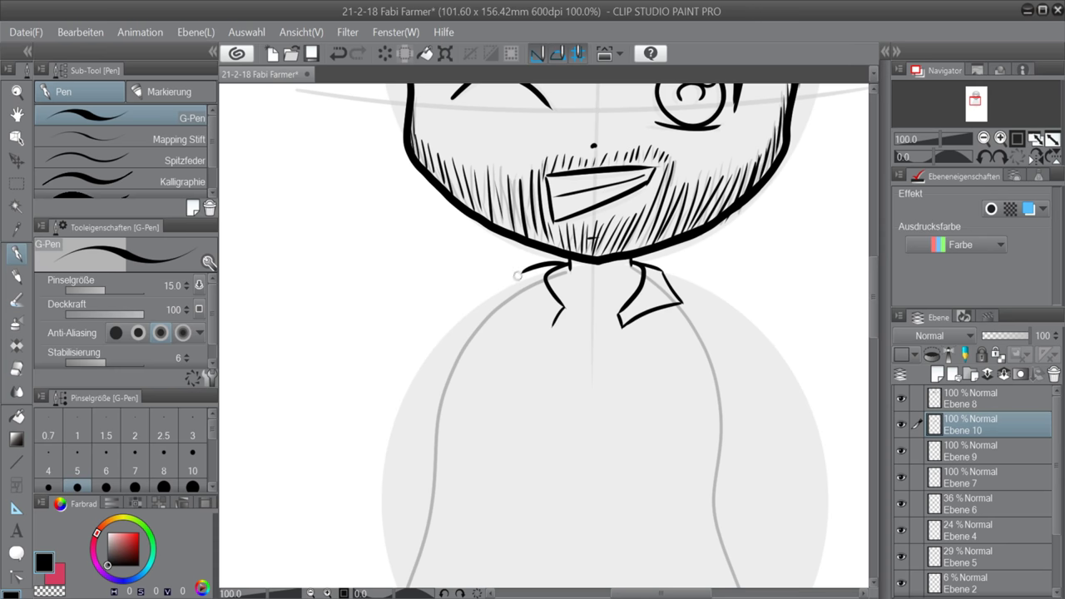
{"action": "key", "text": "ctrl+z"}
{"action": "left_click_drag", "start_coordinate": [501, 301], "coordinate": [552, 324]}
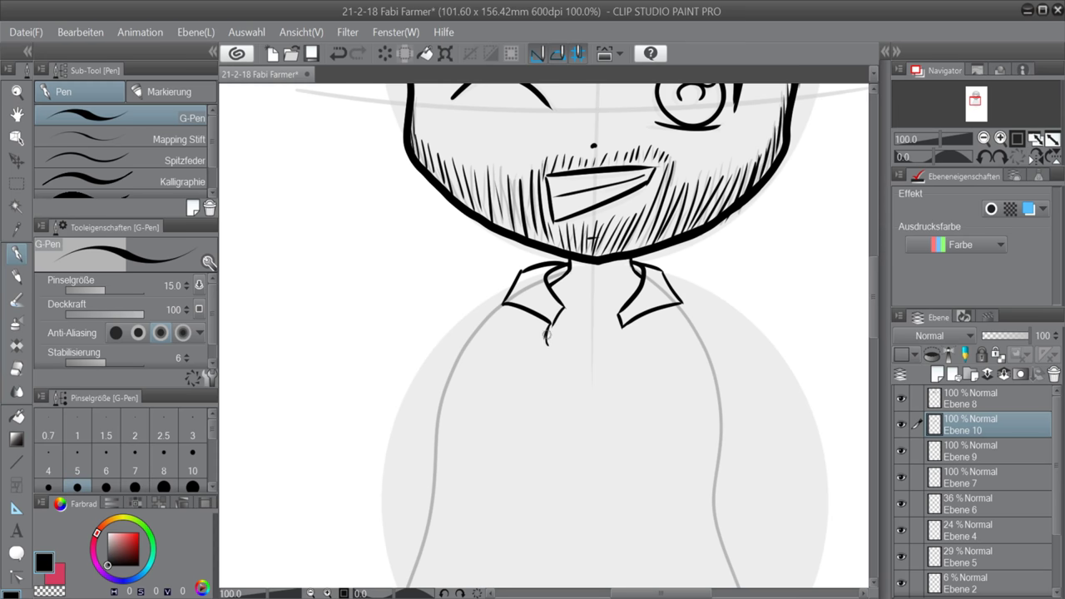
Step: Ink the wavy front edges of the open shirt from the collar down the torso
{"action": "key", "text": "ctrl+z"}
{"action": "left_click_drag", "start_coordinate": [546, 329], "coordinate": [553, 347]}
{"action": "left_click_drag", "start_coordinate": [619, 375], "coordinate": [633, 574]}
{"action": "left_click_drag", "start_coordinate": [551, 346], "coordinate": [530, 584]}
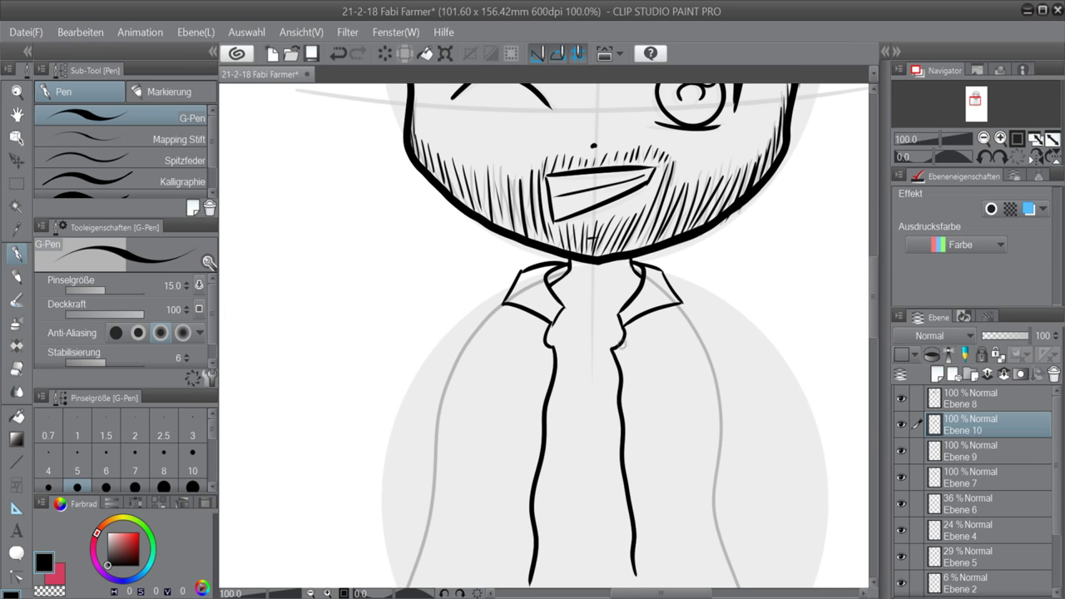
Step: Ink the undershirt's double curved neckline between the front edges and add thin fabric creases below it
{"action": "mouse_move", "coordinate": [554, 359]}
{"action": "left_mouse_down"}
{"action": "mouse_move", "coordinate": [615, 373]}
{"action": "mouse_move", "coordinate": [567, 374]}
{"action": "left_mouse_up"}
{"action": "key", "text": "ctrl+z"}
{"action": "key", "text": "ctrl+z"}
{"action": "key", "text": "ctrl+z"}
{"action": "key", "text": "ctrl+z"}
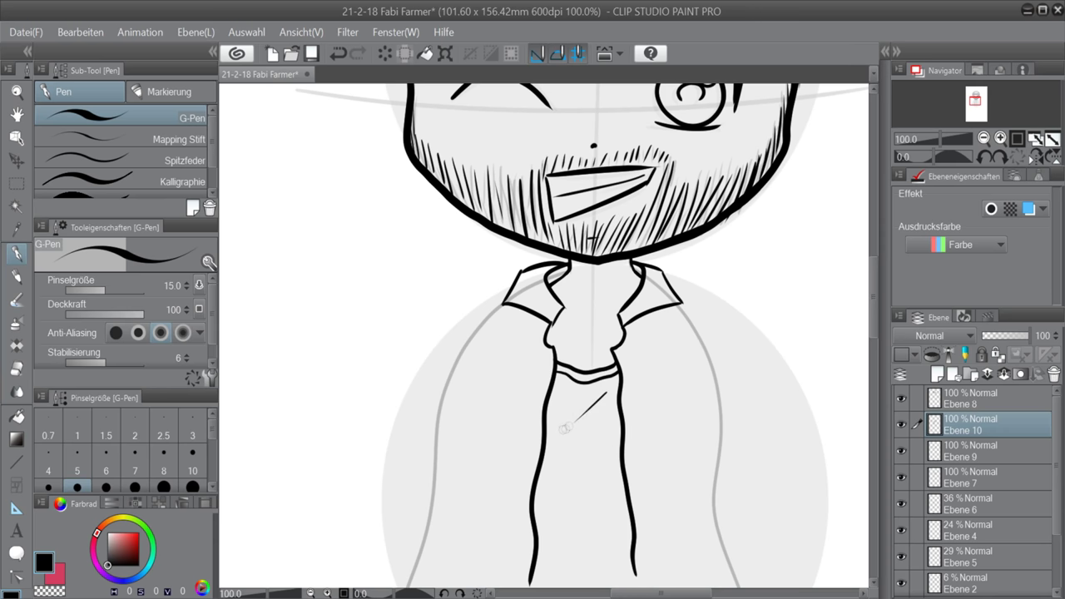
{"action": "left_click_drag", "start_coordinate": [549, 474], "coordinate": [583, 524]}
Step: Ink short shoulder lines running outward from both collar flaps
{"action": "scroll", "coordinate": [594, 535], "scroll_direction": "down", "scroll_amount": 2}
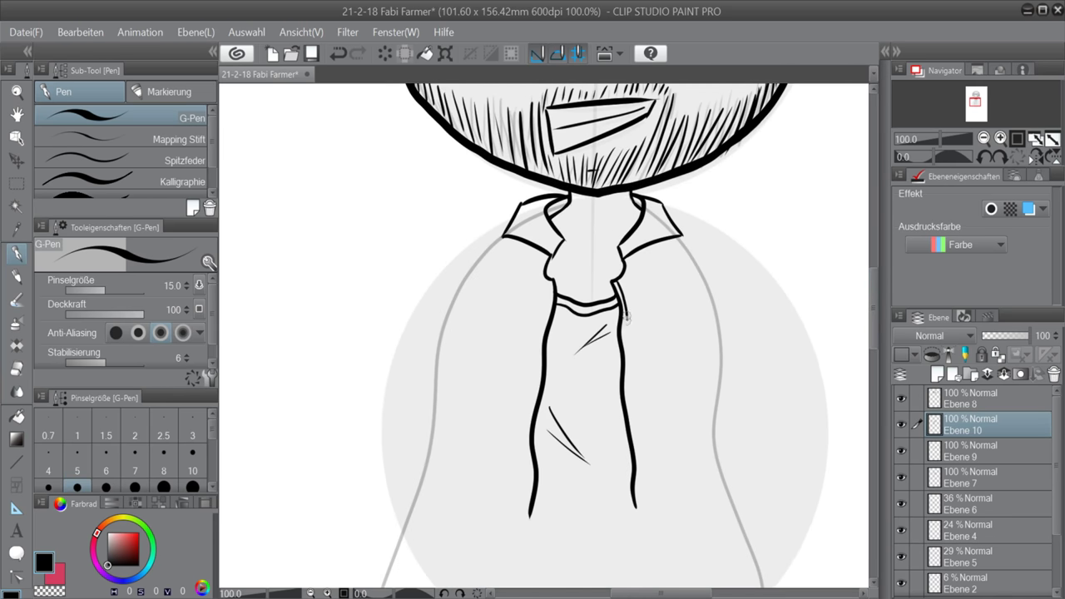
{"action": "key", "text": "ctrl+z"}
{"action": "left_click_drag", "start_coordinate": [467, 254], "coordinate": [504, 238]}
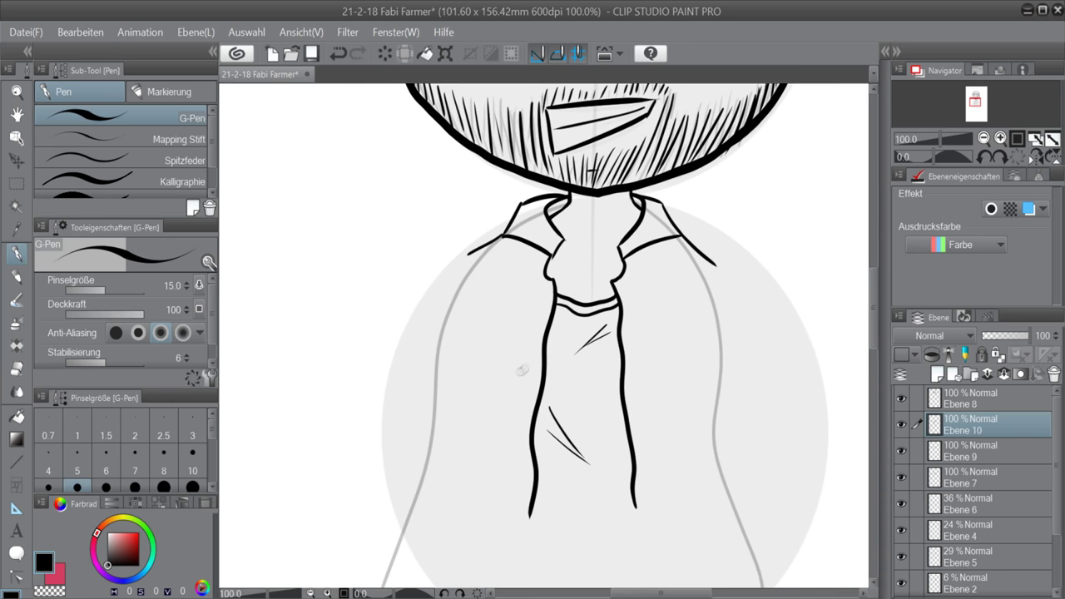
Step: Ink the long inner lines separating both arms from the torso and the angular outer sleeve contours from shoulders to lower arms, redoing inaccurate strokes
{"action": "left_click_drag", "start_coordinate": [476, 282], "coordinate": [476, 418]}
{"action": "left_click_drag", "start_coordinate": [694, 286], "coordinate": [676, 502]}
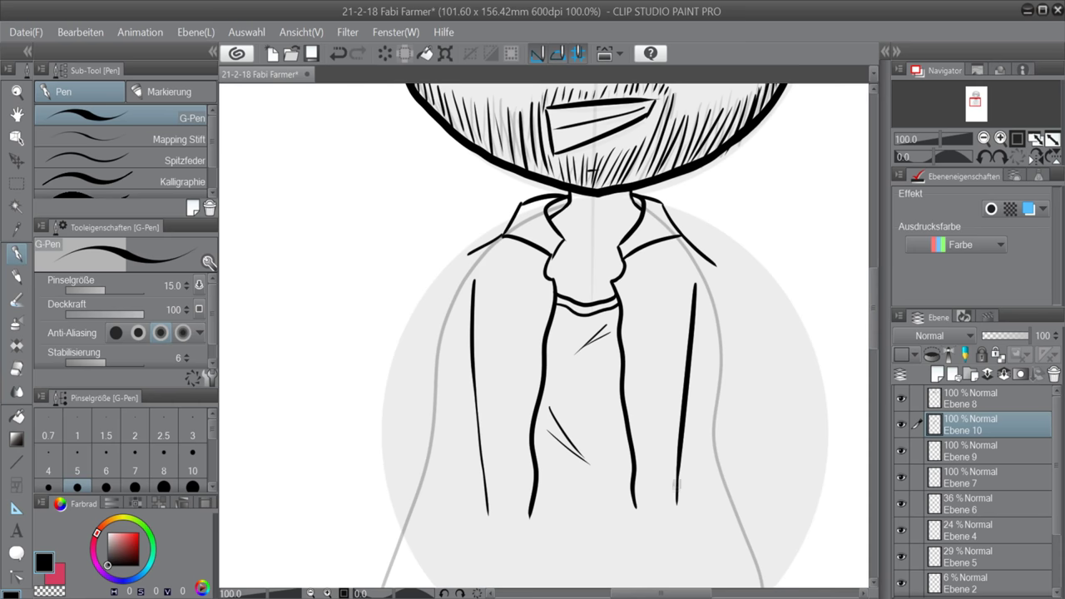
{"action": "mouse_move", "coordinate": [465, 253]}
{"action": "left_mouse_down"}
{"action": "mouse_move", "coordinate": [433, 334]}
{"action": "mouse_move", "coordinate": [438, 421]}
{"action": "mouse_move", "coordinate": [442, 409]}
{"action": "mouse_move", "coordinate": [480, 472]}
{"action": "left_mouse_up"}
{"action": "key", "text": "ctrl+z"}
{"action": "mouse_move", "coordinate": [439, 412]}
{"action": "left_mouse_down"}
{"action": "mouse_move", "coordinate": [483, 472]}
{"action": "mouse_move", "coordinate": [472, 463]}
{"action": "left_mouse_up"}
{"action": "key", "text": "ctrl+z"}
{"action": "mouse_move", "coordinate": [715, 267]}
{"action": "left_mouse_down"}
{"action": "mouse_move", "coordinate": [730, 428]}
{"action": "mouse_move", "coordinate": [682, 479]}
{"action": "left_mouse_up"}
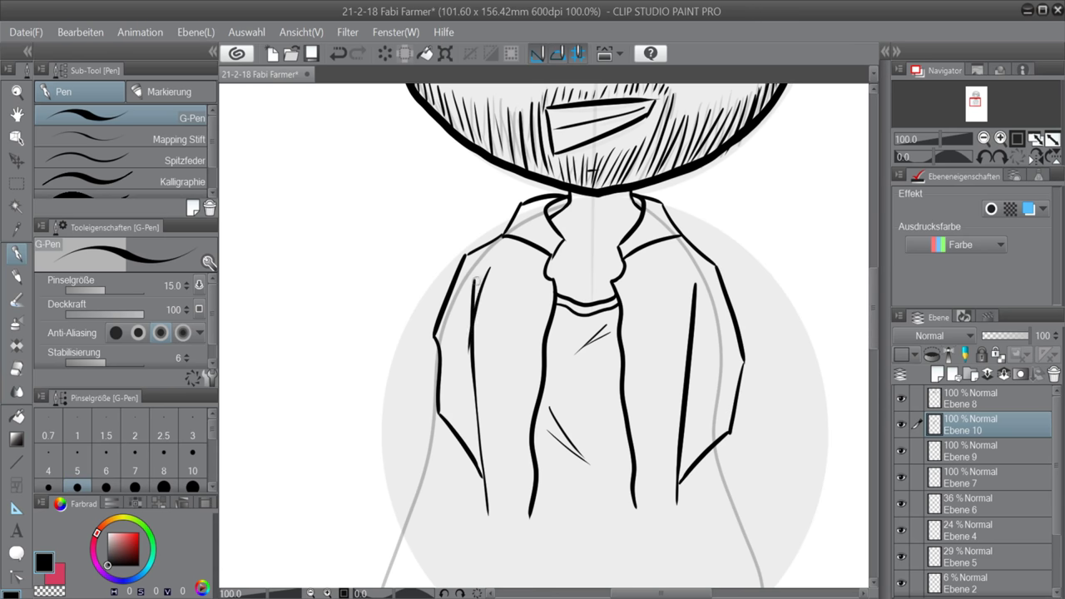